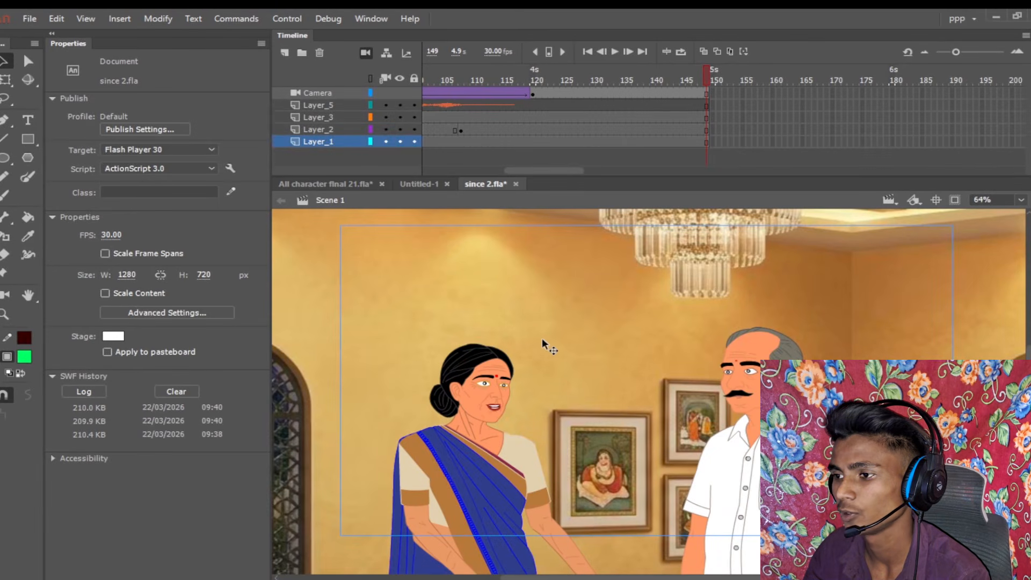
Step: Preview the finished since 2.fla animation in an enlarged test movie window, close it, and return the playhead to frame 1
scroll(560, 332, down, 3)
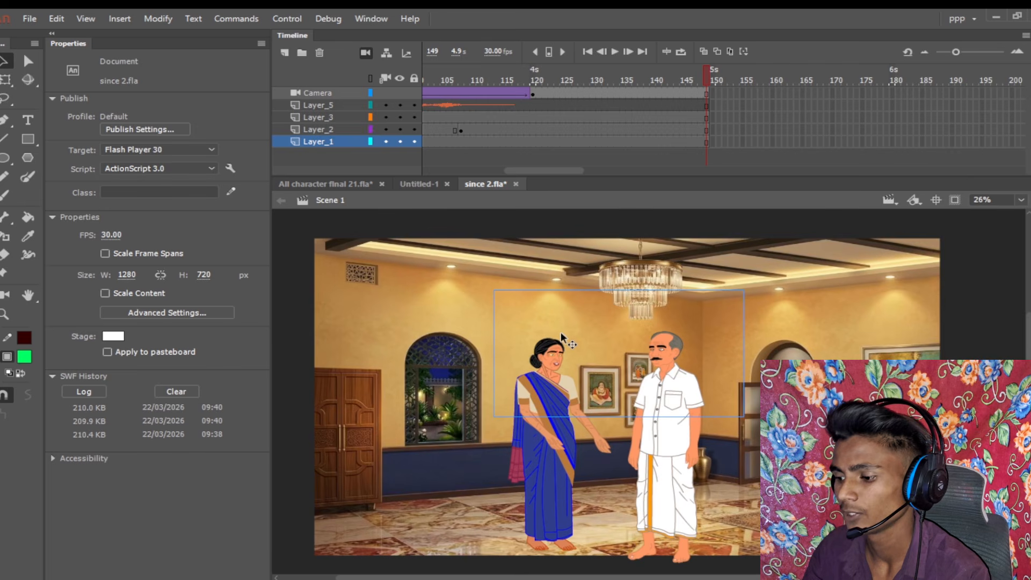
key(ctrl+Return)
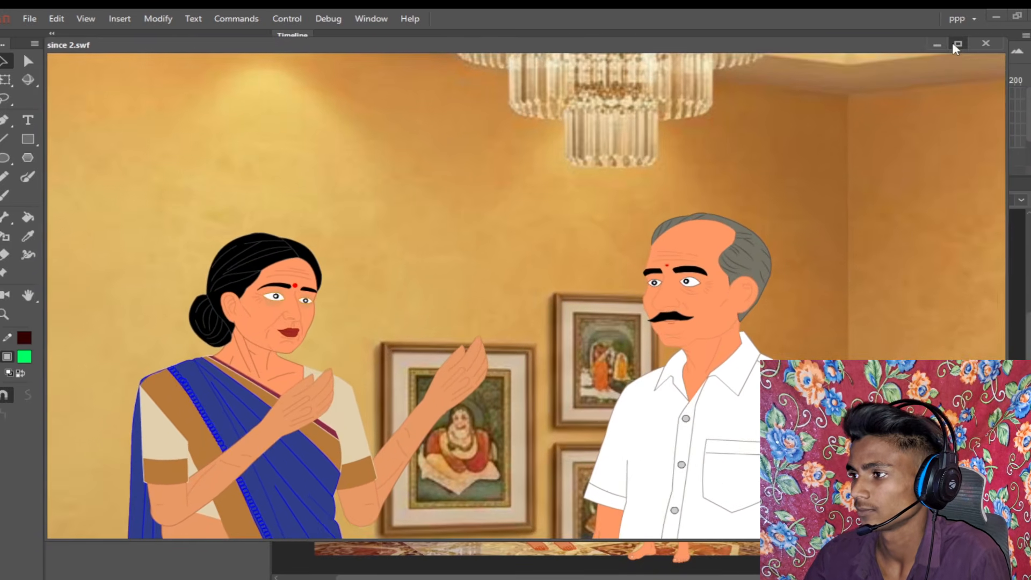
click(957, 44)
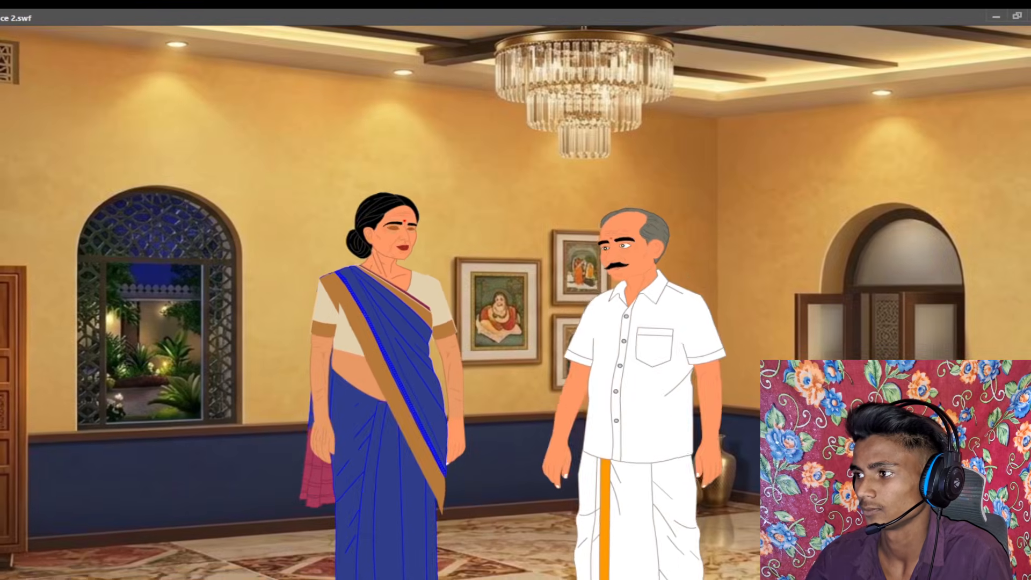
click(1029, 16)
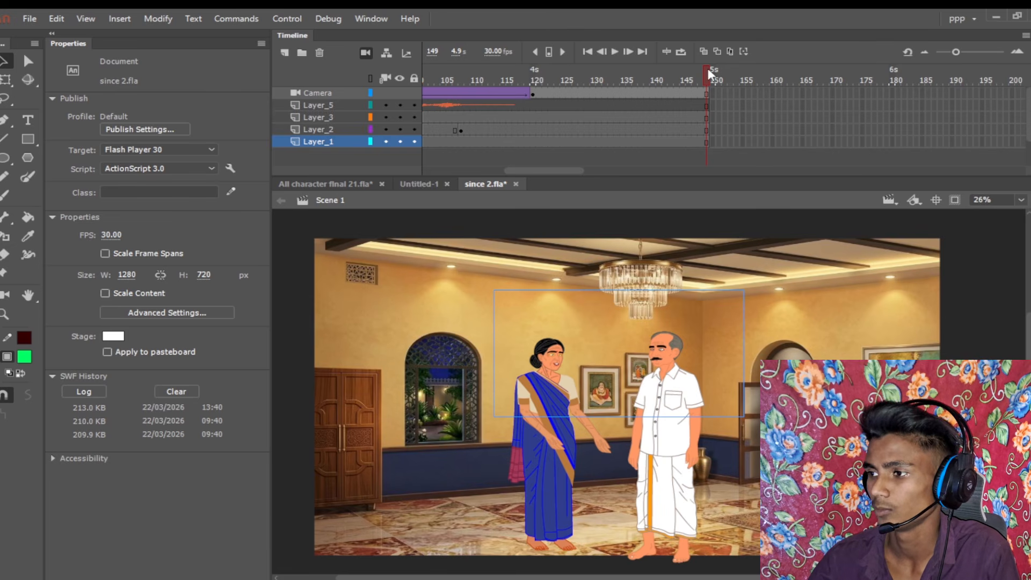
drag(708, 71, 0, 178)
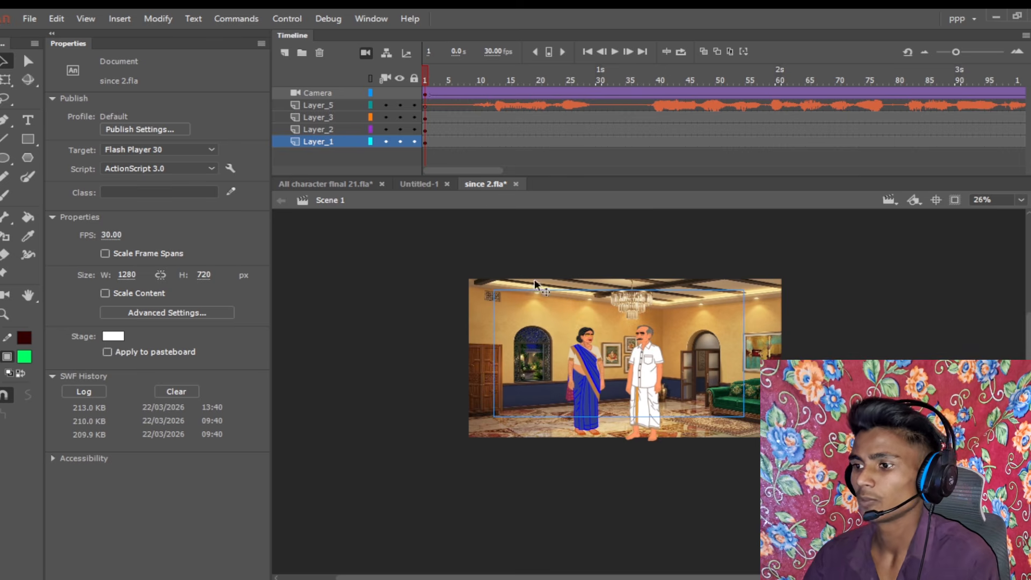
Step: Import the yellow hall background image from the bg folder onto the stage of the Untitled-1 document
click(409, 185)
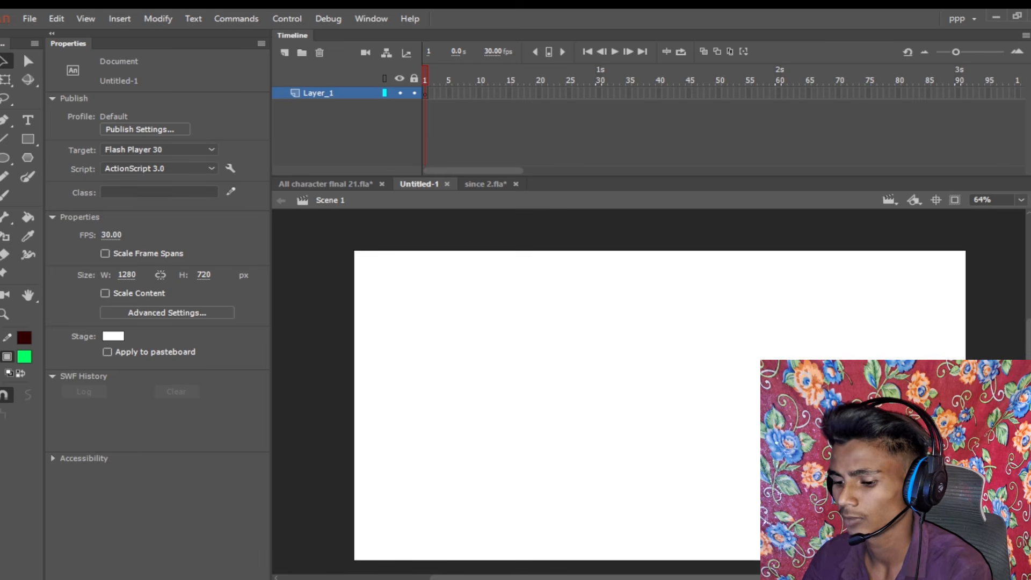
drag(725, 458, 687, 432)
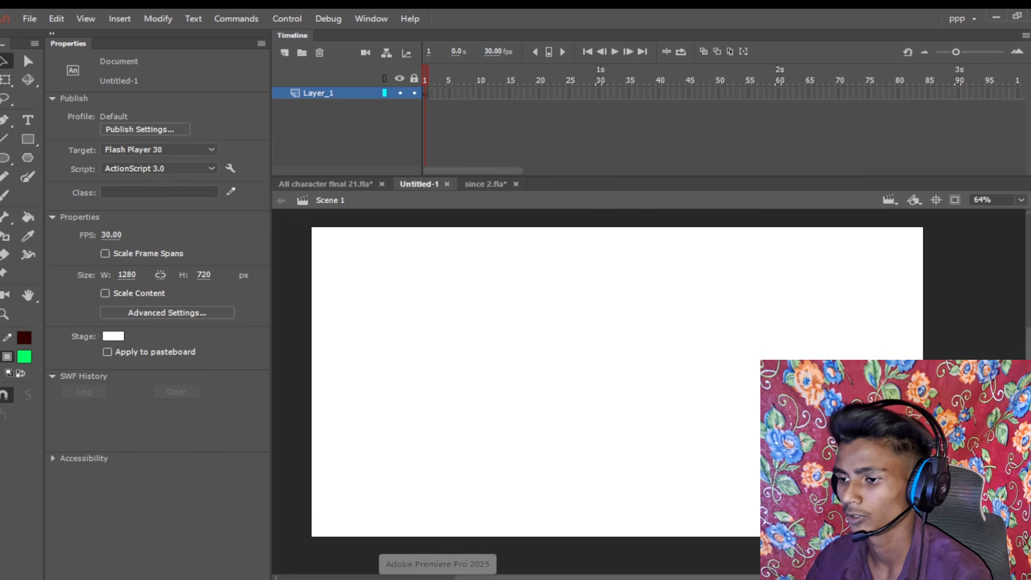
click(317, 577)
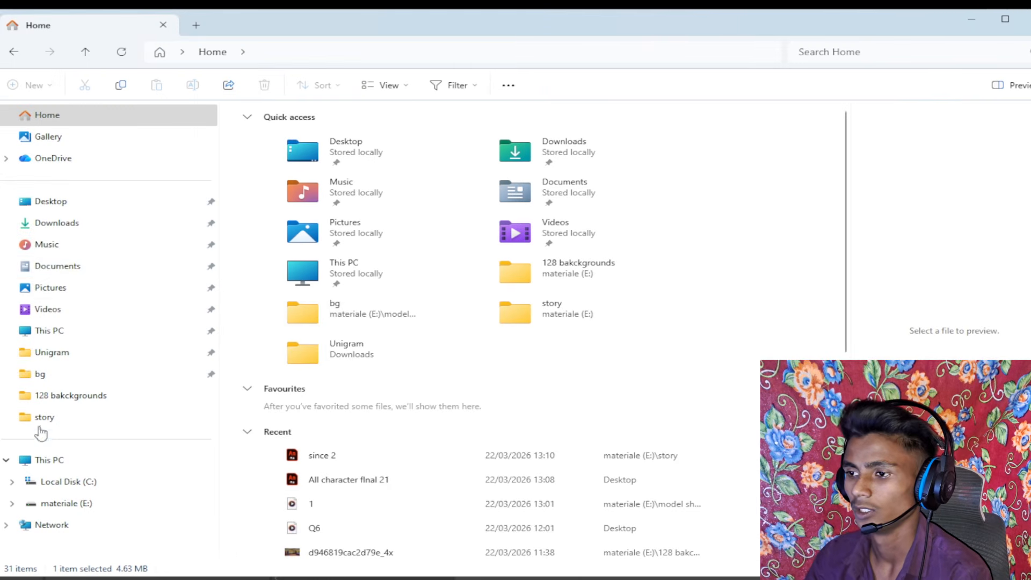
click(36, 379)
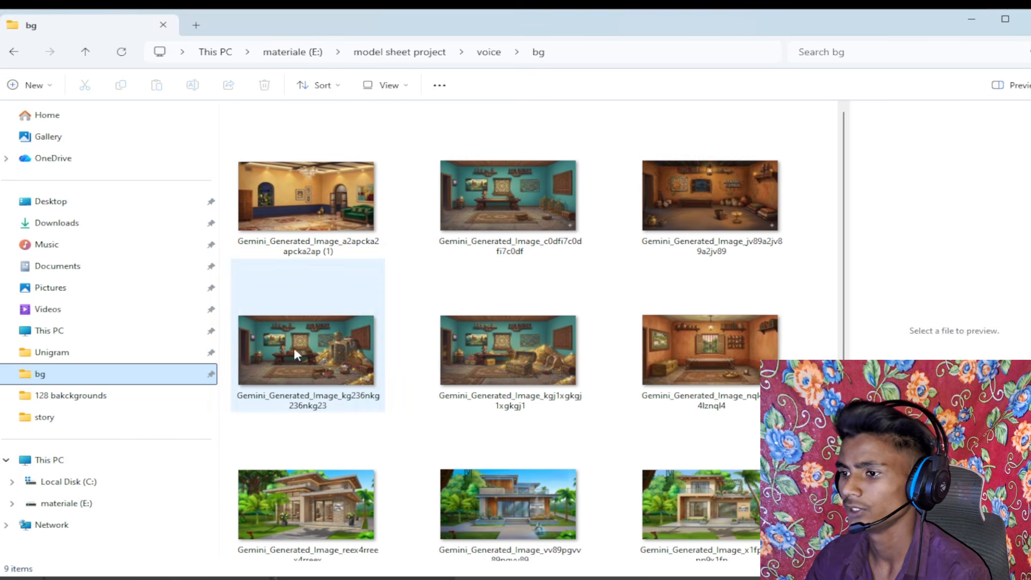
drag(314, 201, 519, 410)
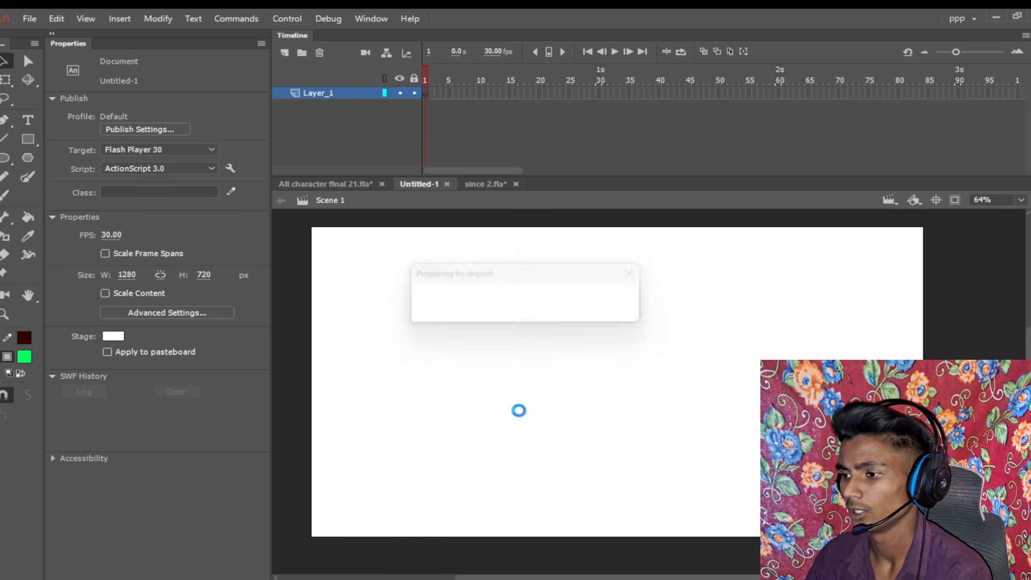
Step: Center the background over the stage, enlarge it to about 1471 × 827 px, and clip the content outside the stage
drag(636, 371, 603, 374)
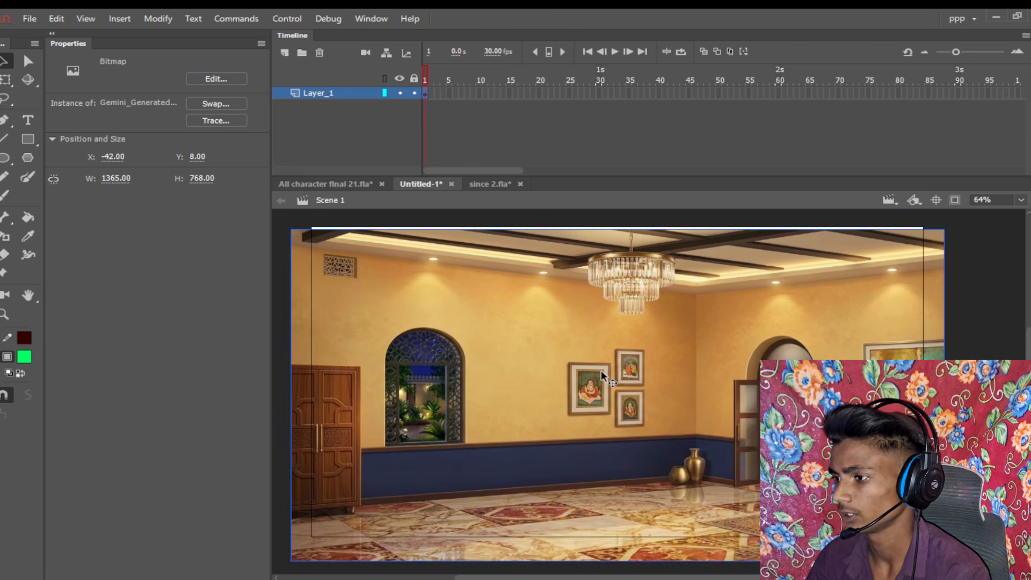
key(q)
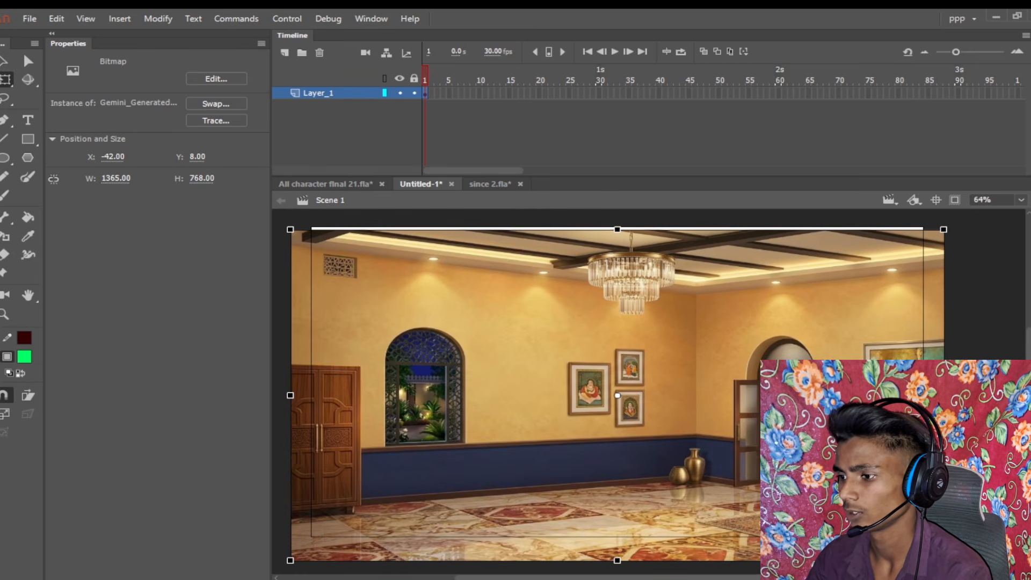
drag(943, 560, 969, 573)
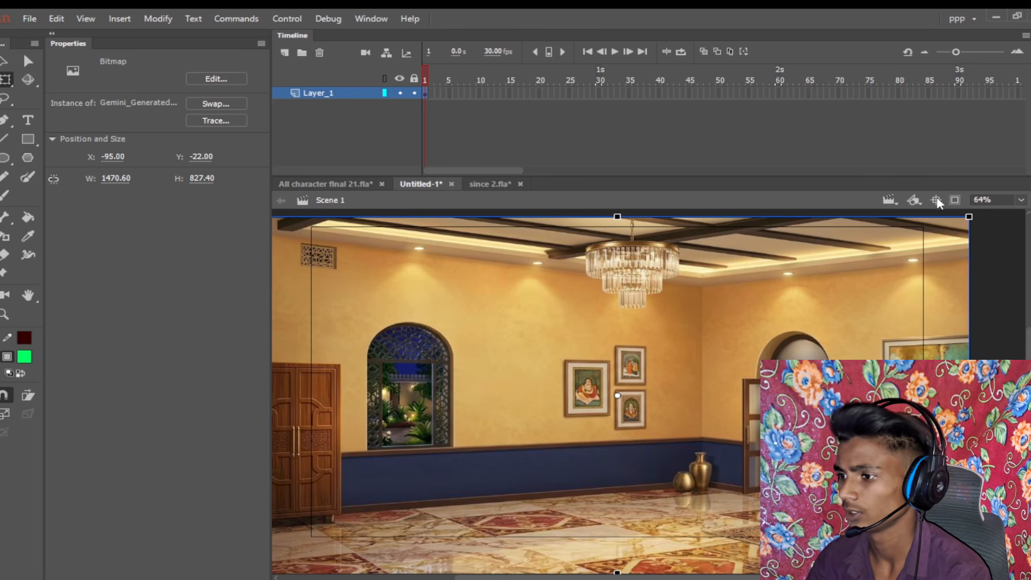
click(953, 203)
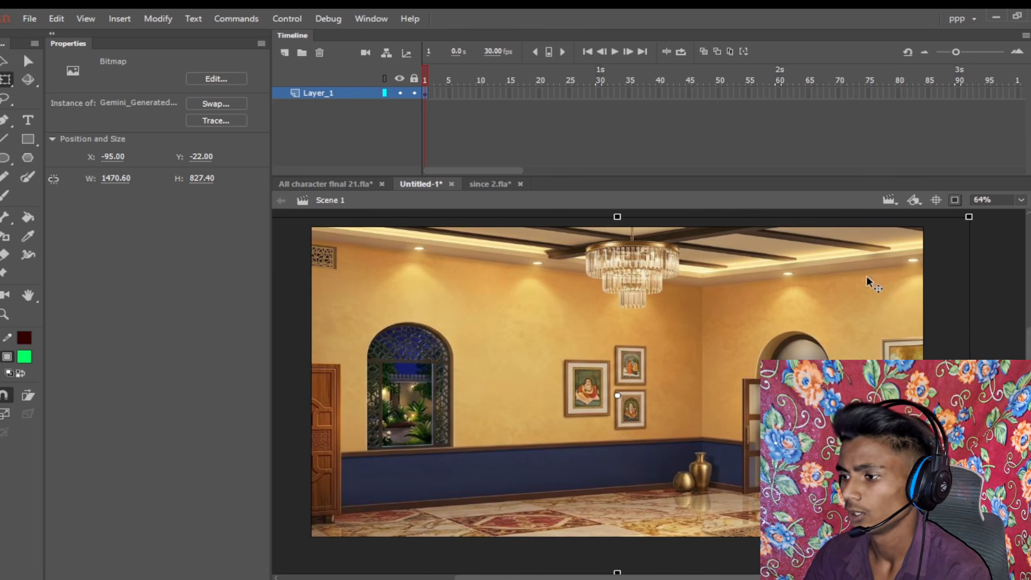
Step: Convert the background image to a Graphic symbol named Symbol 1
right_click(574, 315)
click(737, 522)
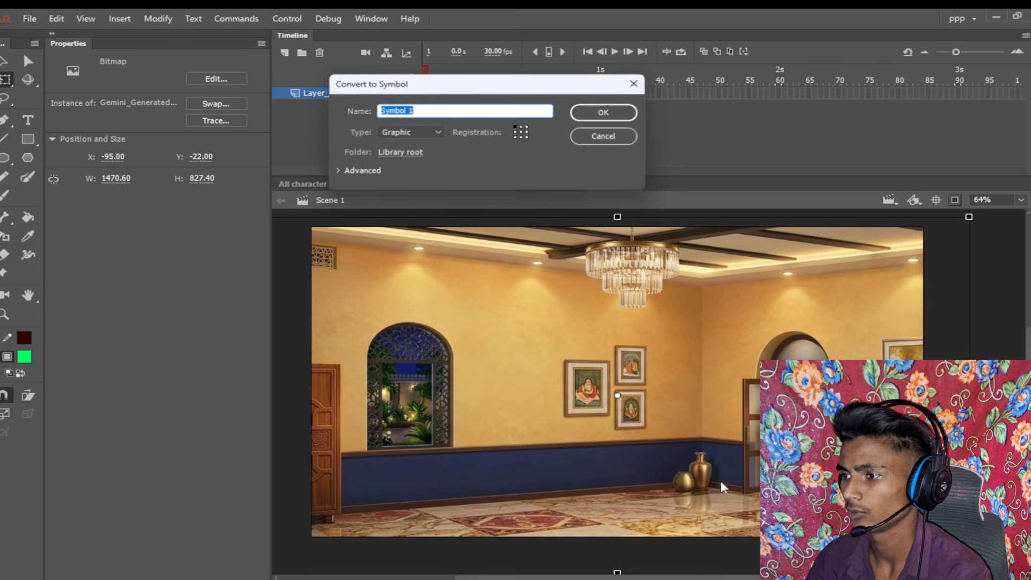
click(613, 116)
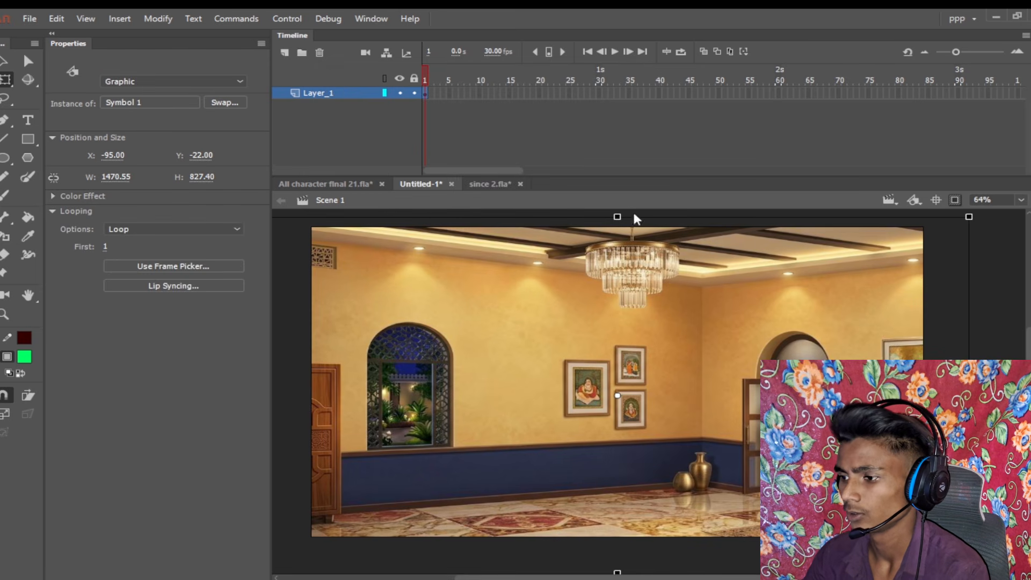
Step: Add a layer above the background and copy the woman in the blue saree from All character final 21.fla into it
scroll(626, 394, down, 1)
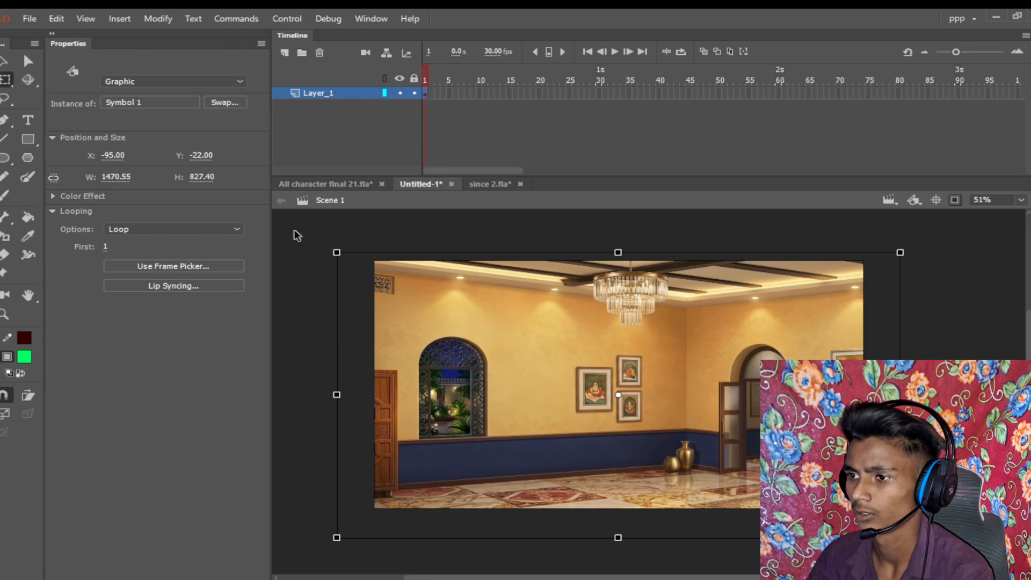
click(284, 50)
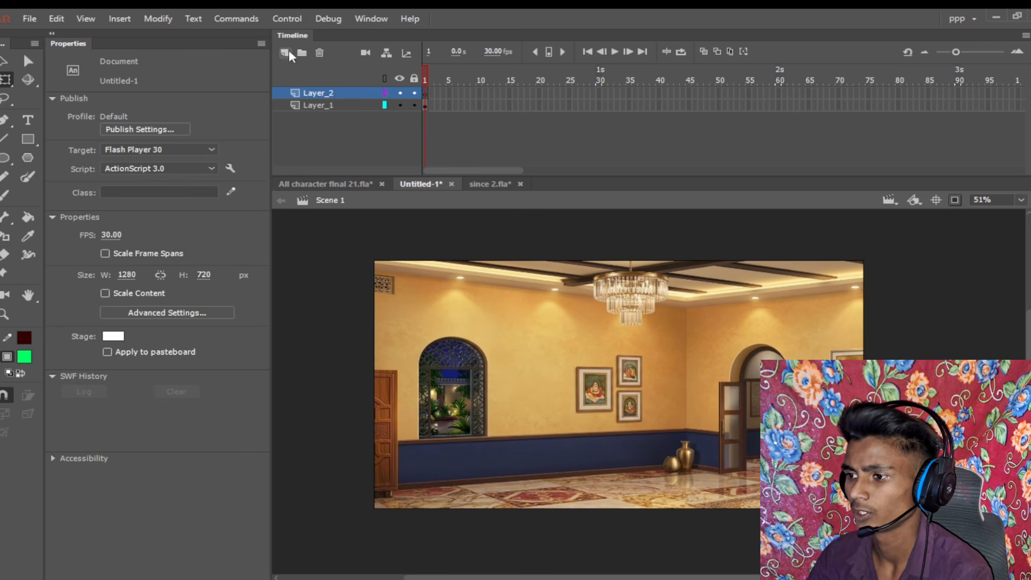
click(330, 186)
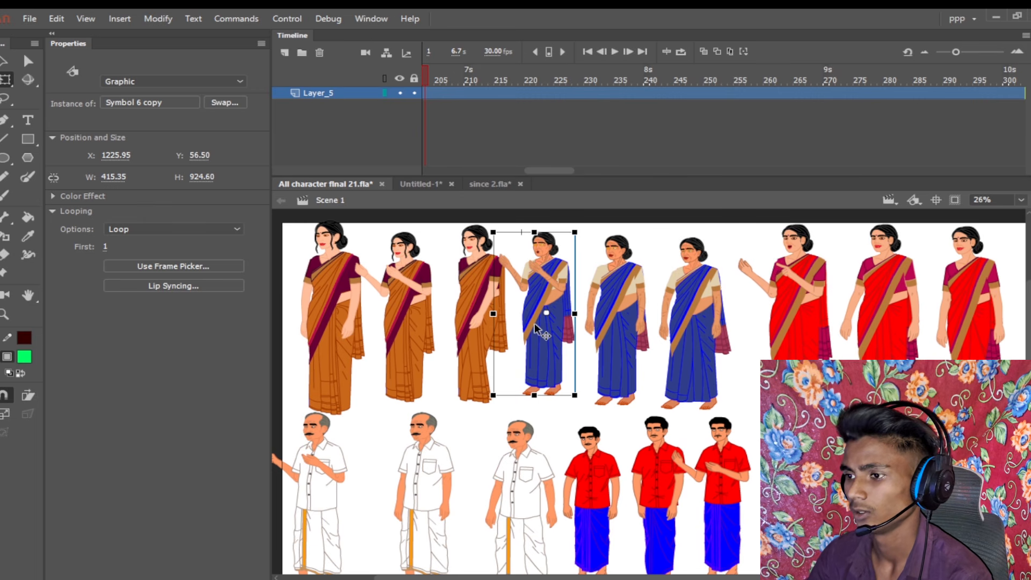
click(440, 181)
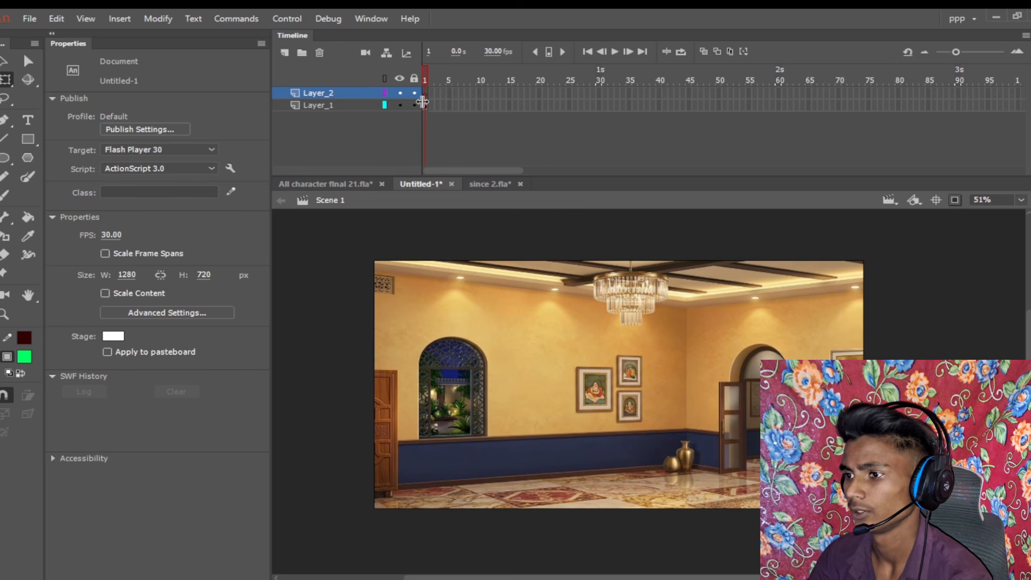
key(ctrl+shift+v)
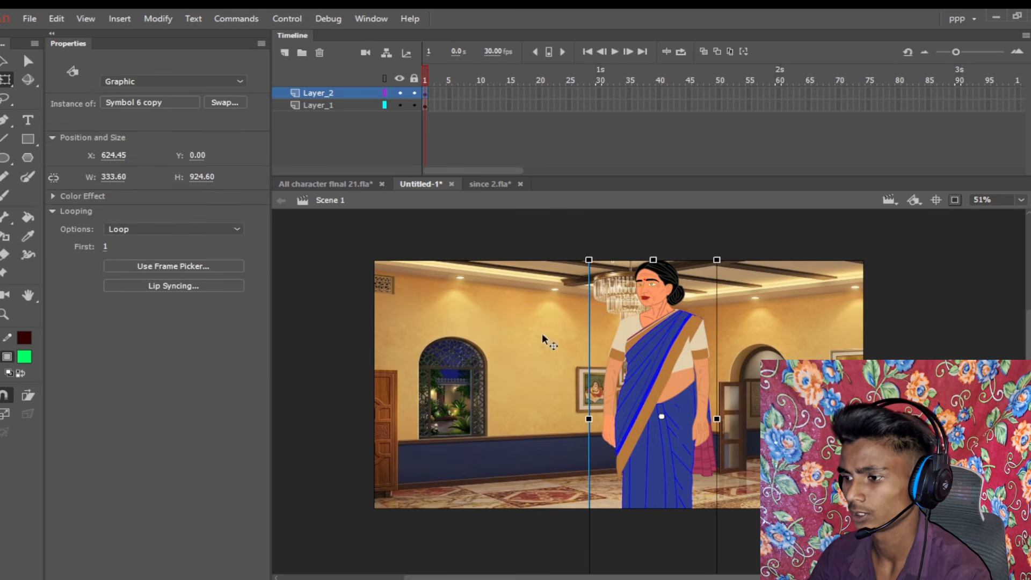
Step: Scale the woman down proportionally to about 238 × 658 px and move her toward the arched window
drag(644, 361, 541, 376)
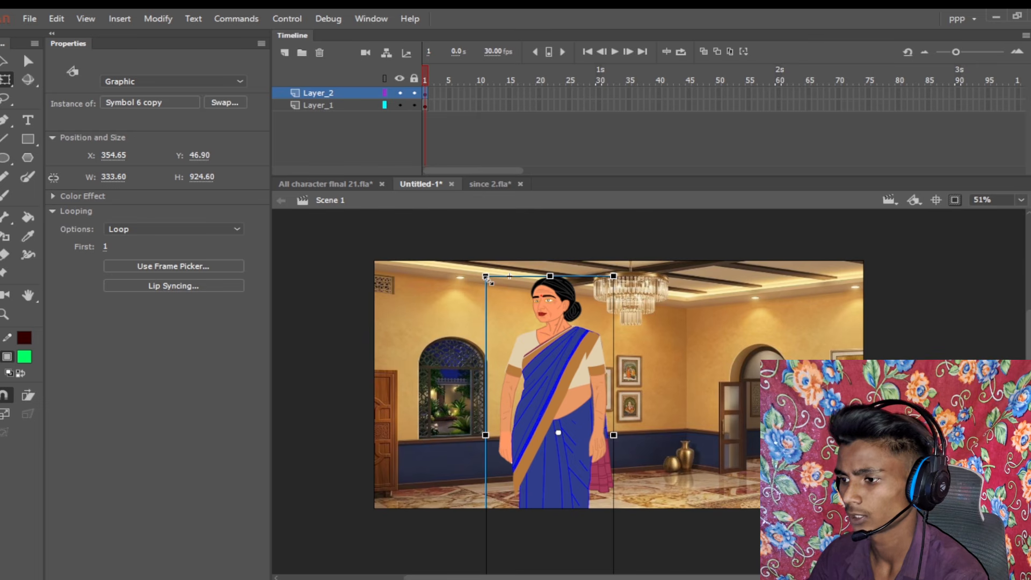
drag(486, 278, 508, 292)
drag(555, 416, 528, 411)
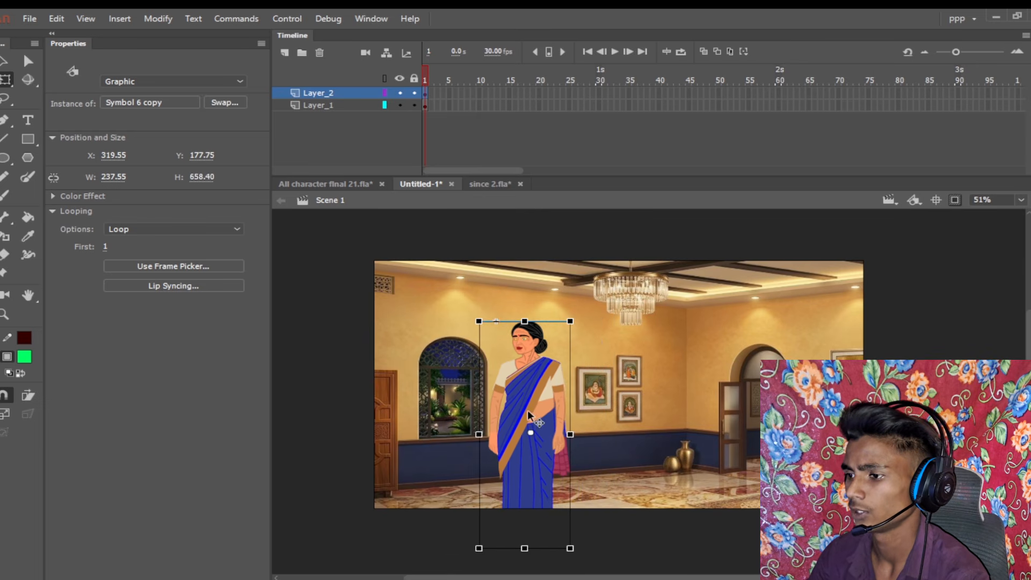
Step: Flip the woman horizontally and place her in front of the arched window at about X 427, Y 236
right_click(533, 406)
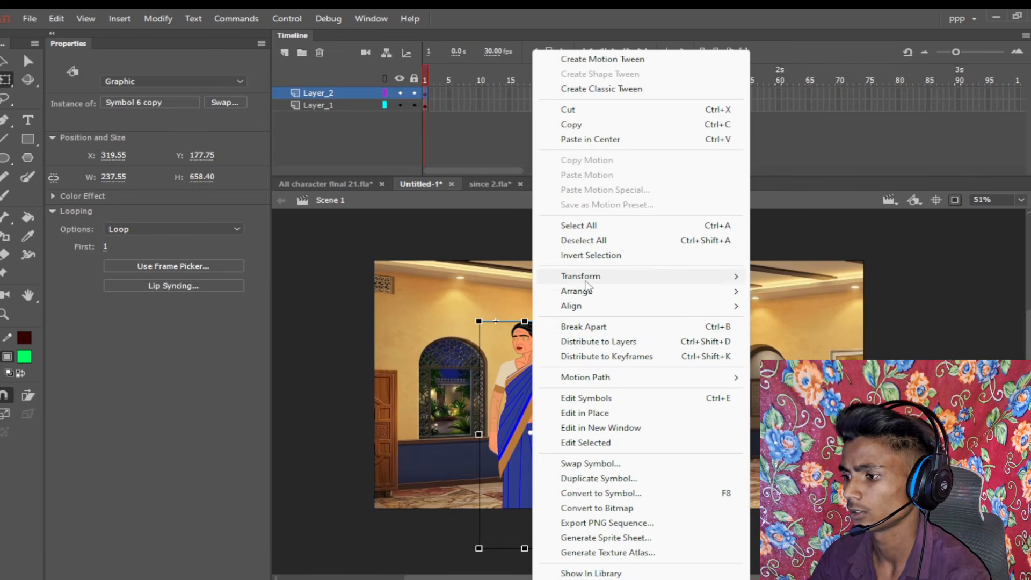
click(795, 422)
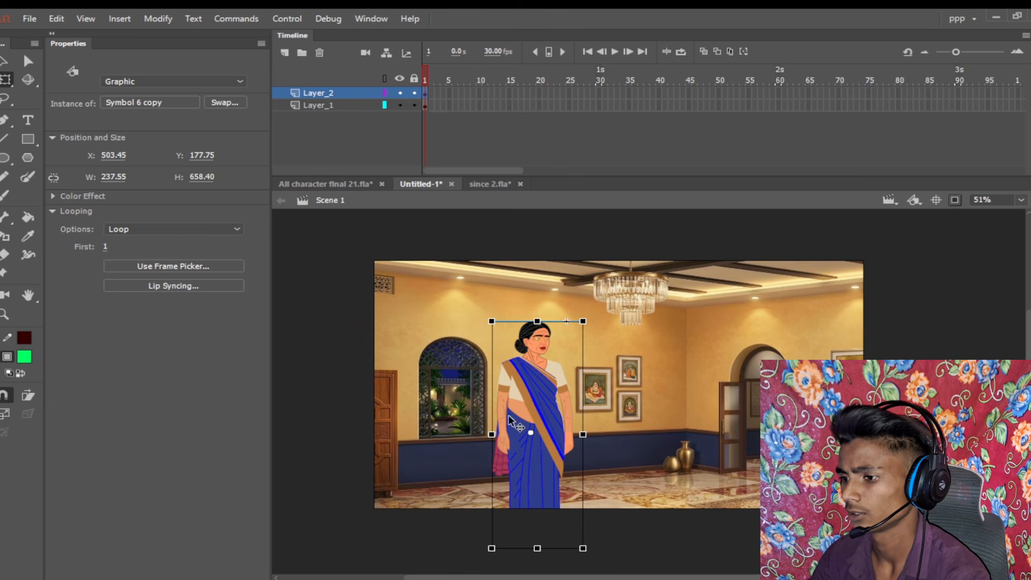
drag(555, 402, 529, 403)
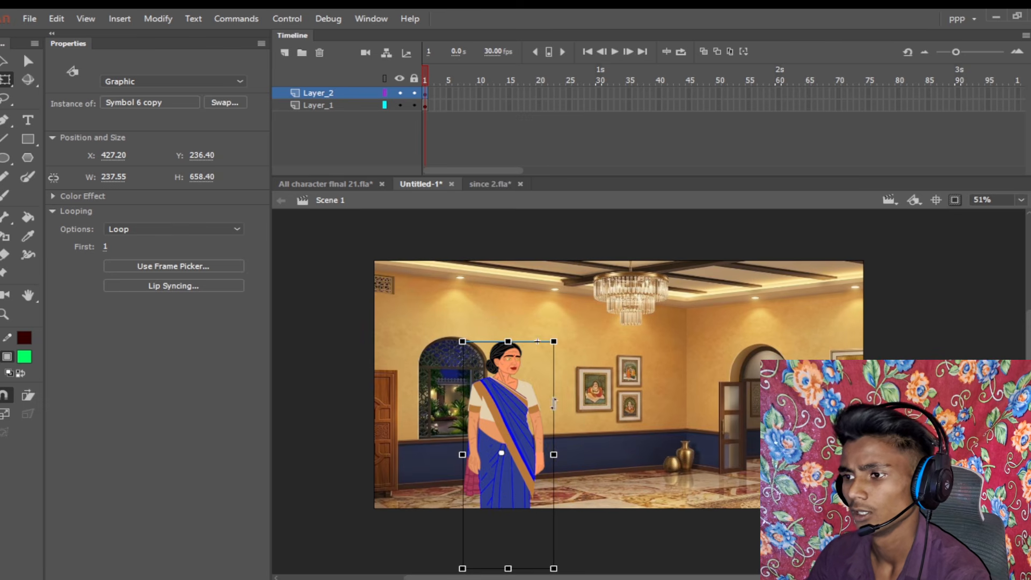
Step: Add a layer directly above the background, copy the white-shirted man from since 2.fla into it, and place him facing the woman
click(643, 320)
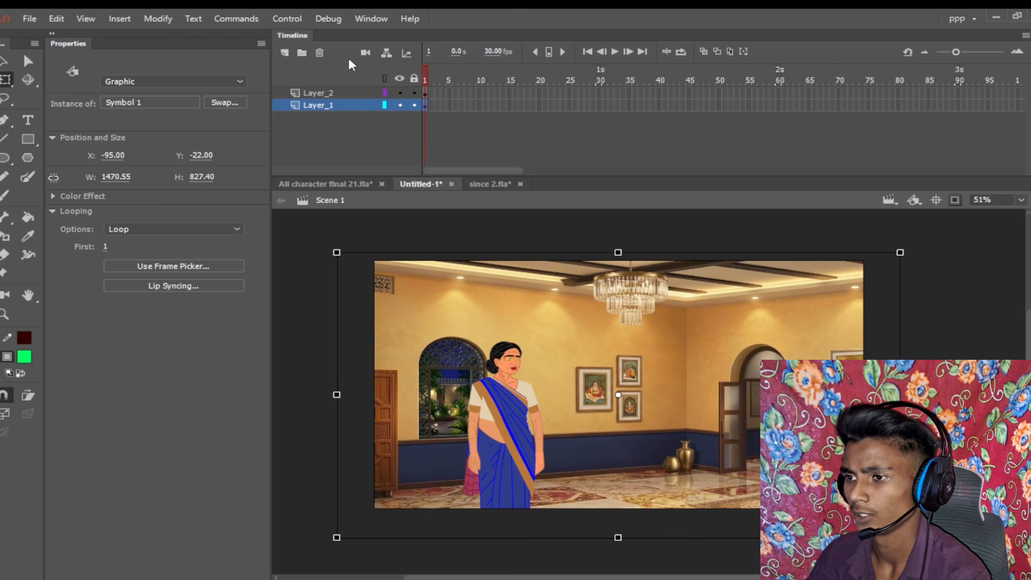
click(283, 52)
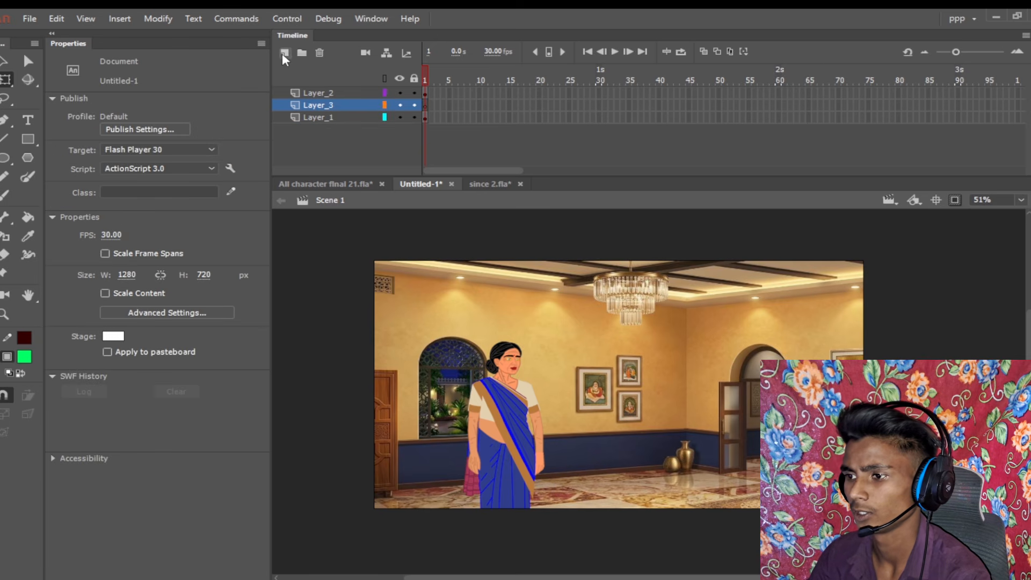
click(346, 180)
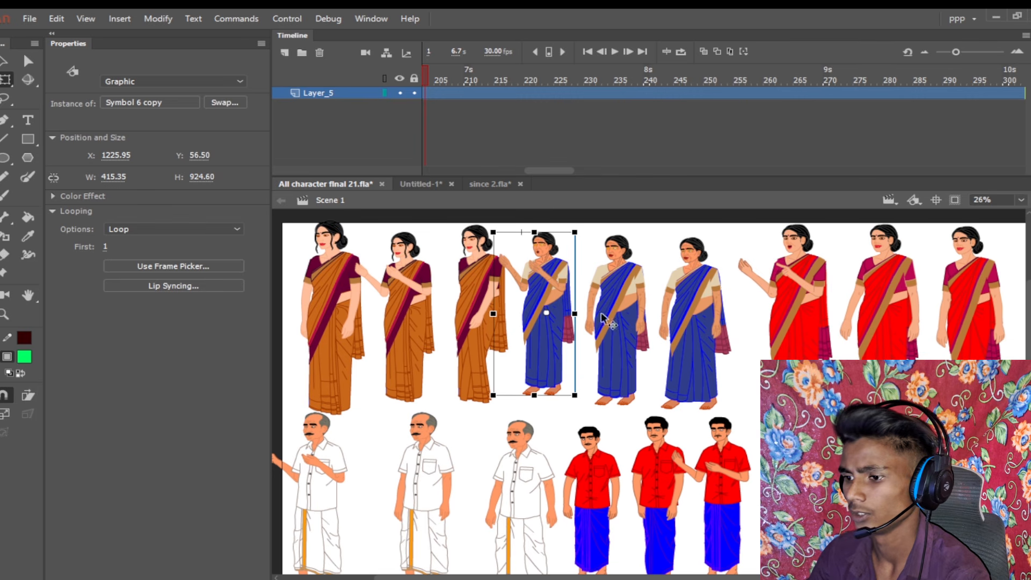
click(417, 488)
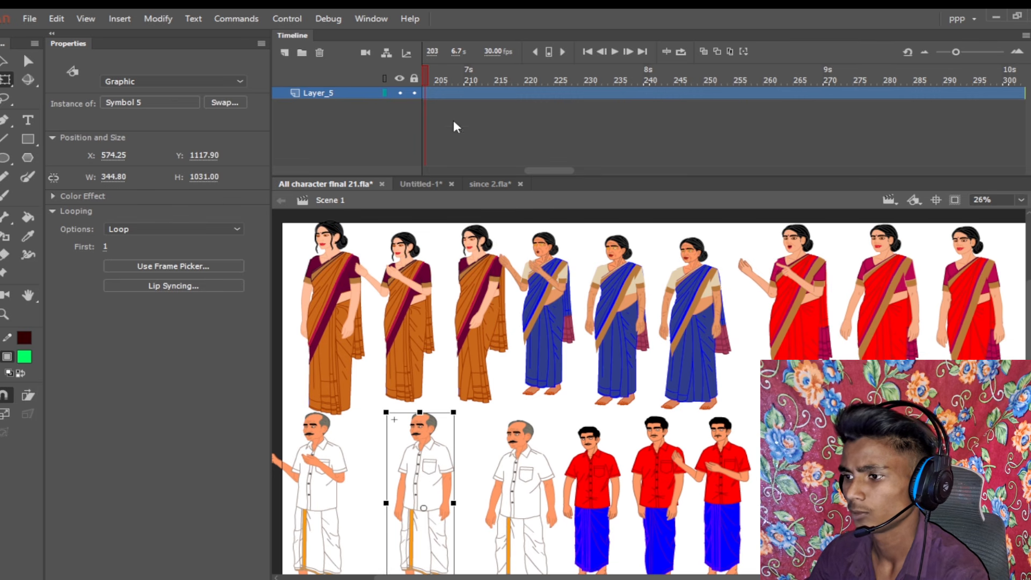
click(489, 183)
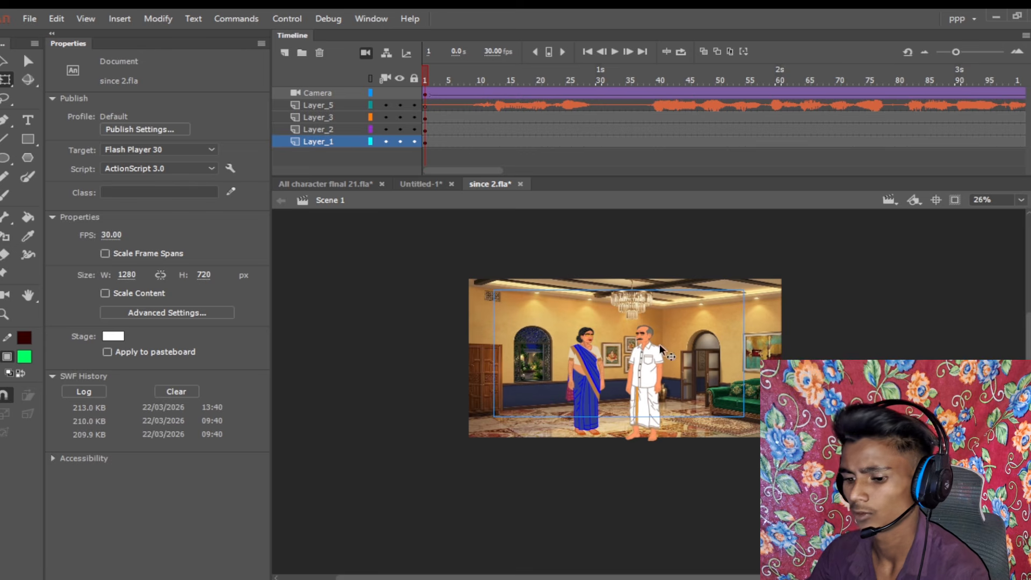
click(640, 383)
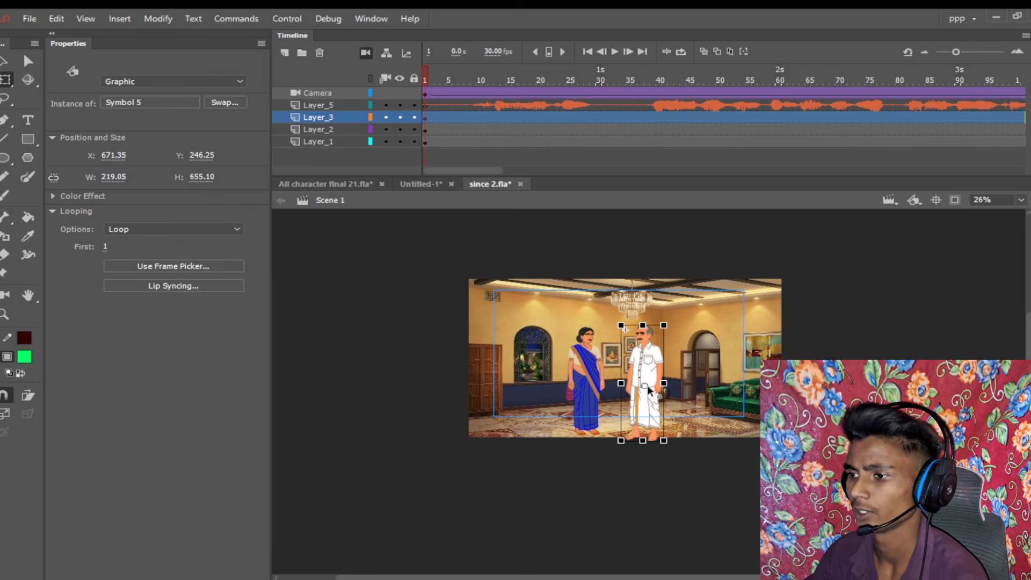
click(430, 183)
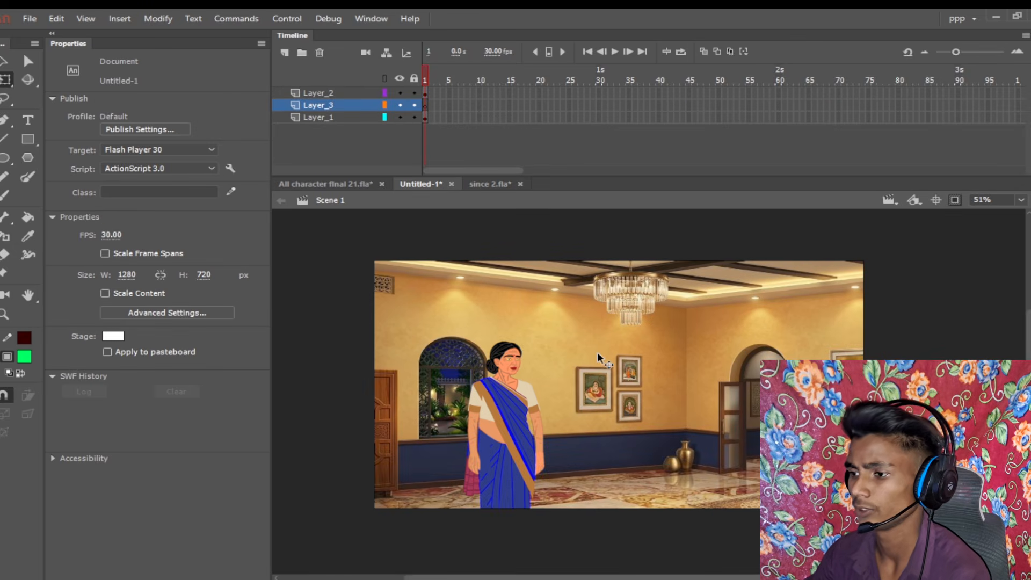
key(ctrl+v)
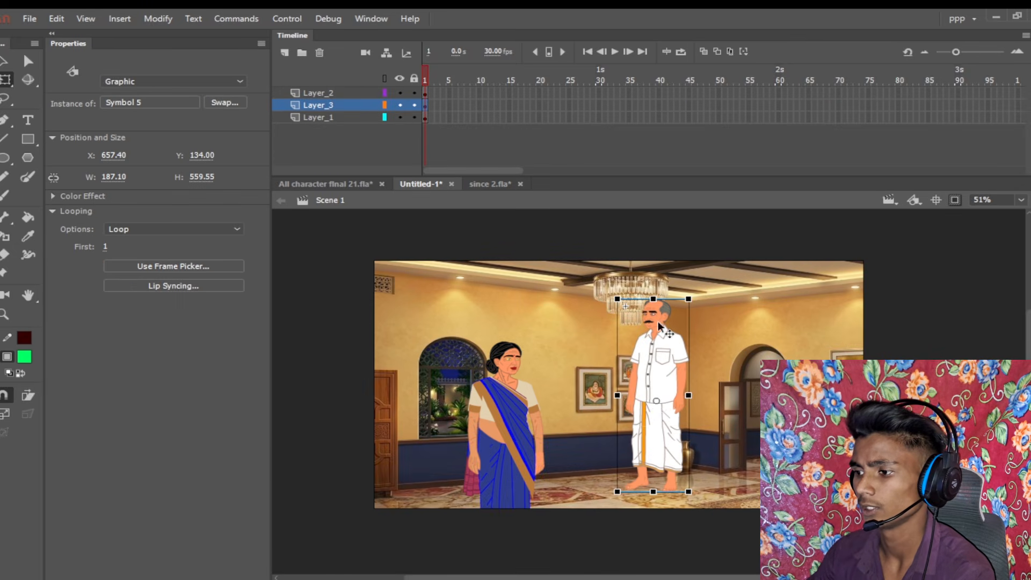
drag(668, 370, 629, 420)
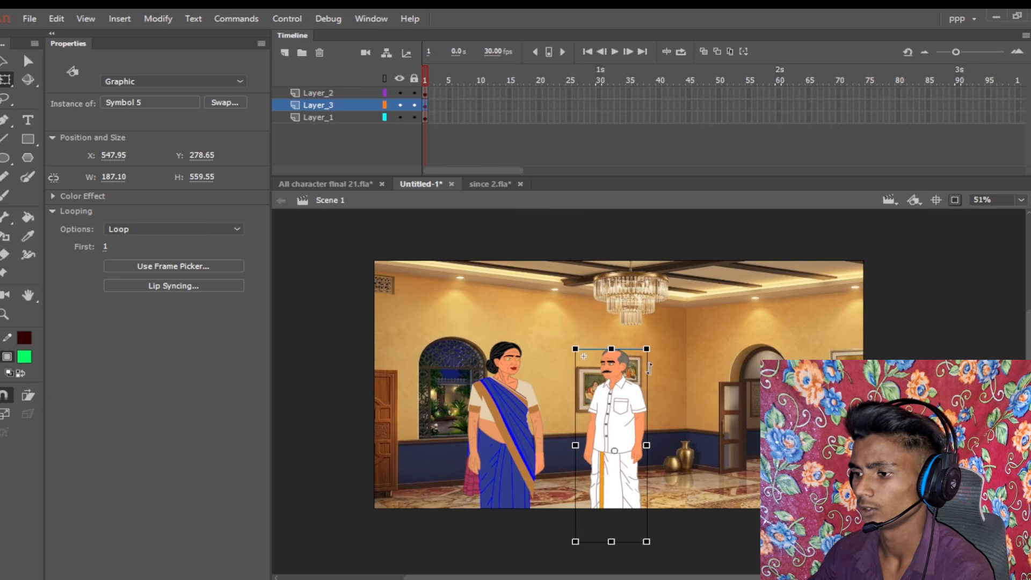
Step: Move the woman closer to the man so she stands just beside the arched window
drag(481, 400, 538, 421)
click(599, 366)
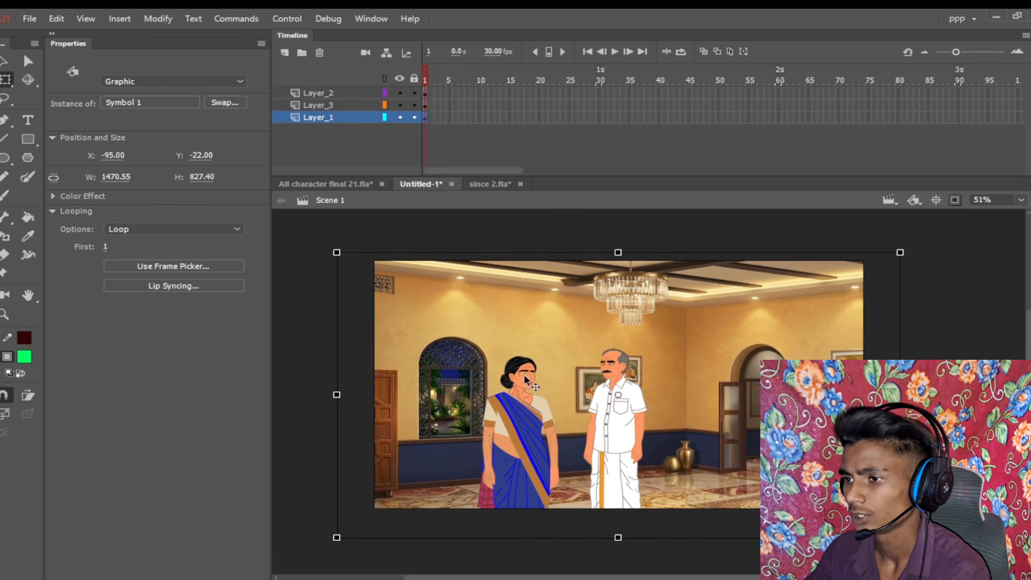
scroll(598, 365, up, 3)
scroll(598, 365, down, 1)
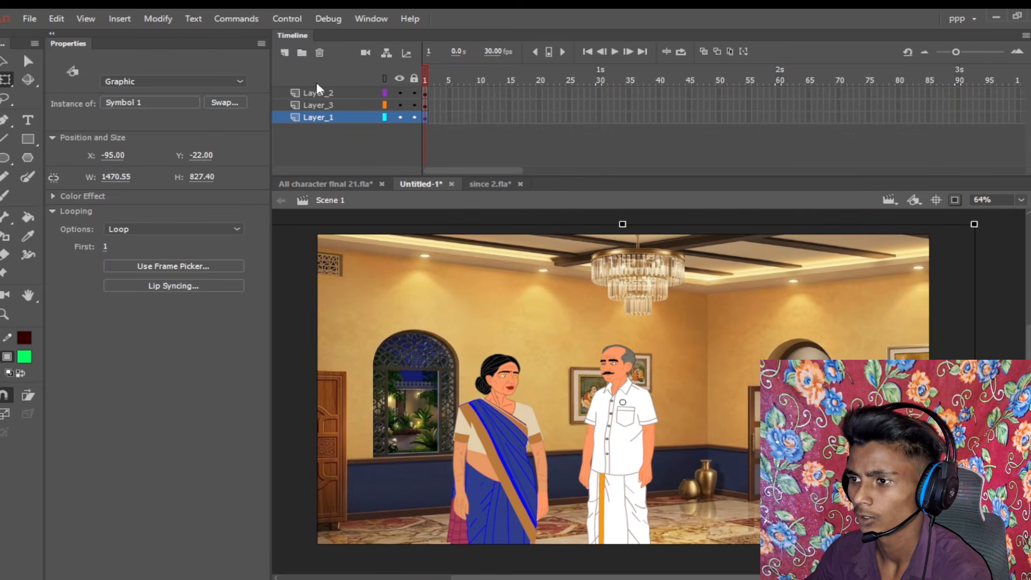
Step: Add a new layer above all others and import audio file 1 from the voice folder's sabitri fulln 2 subfolder onto it
click(285, 52)
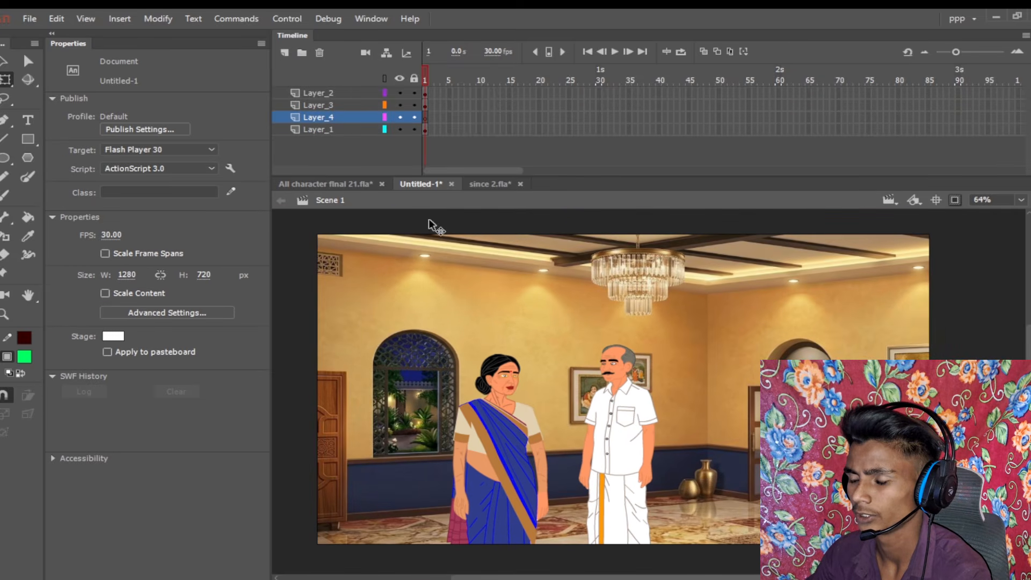
drag(362, 115, 368, 78)
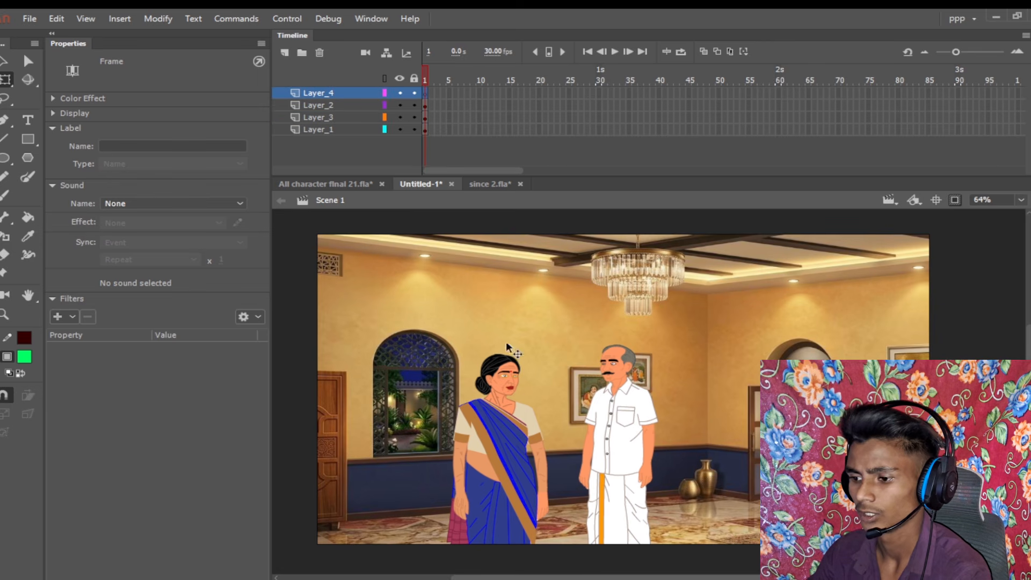
click(313, 578)
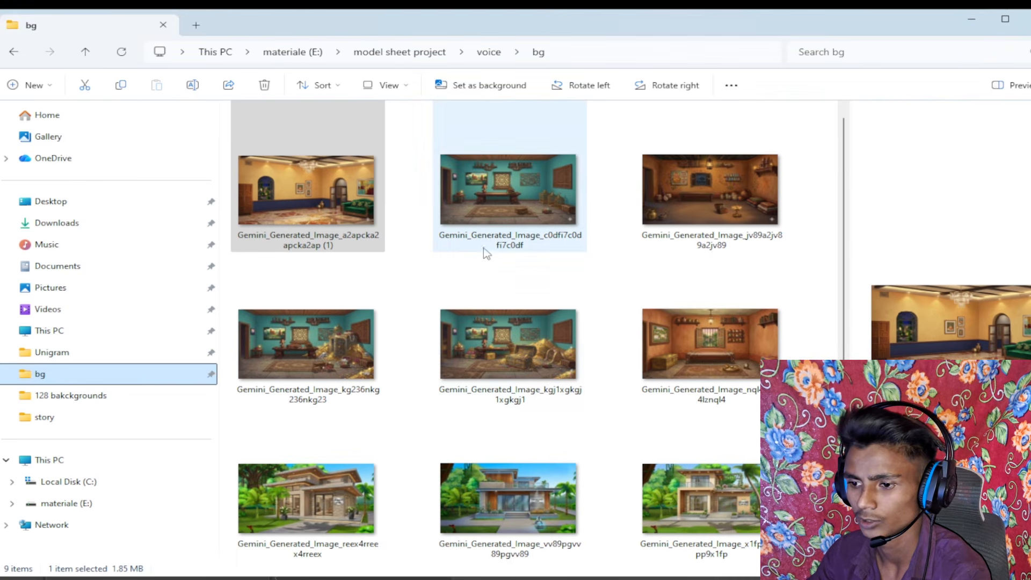
click(83, 505)
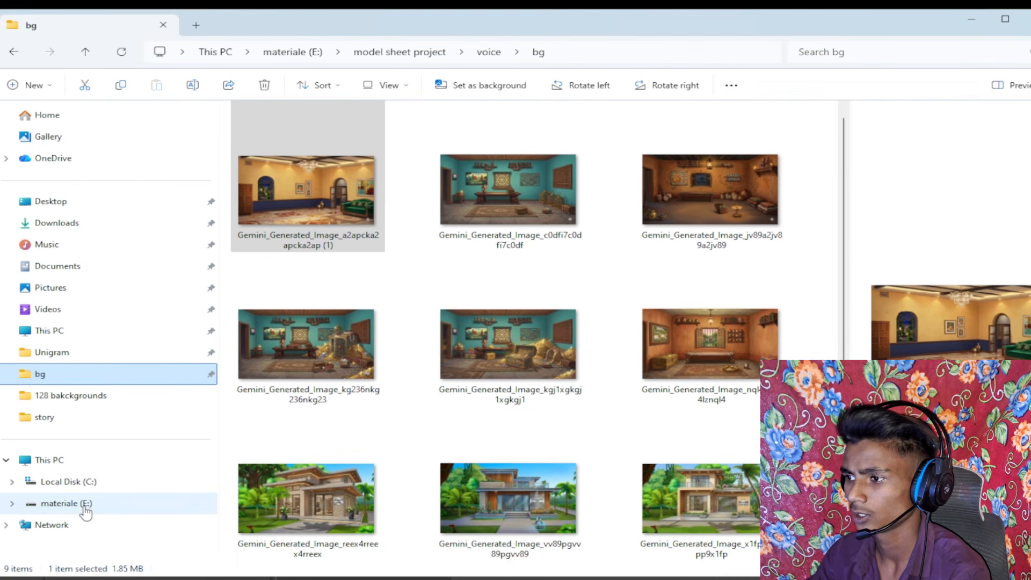
double_click(670, 147)
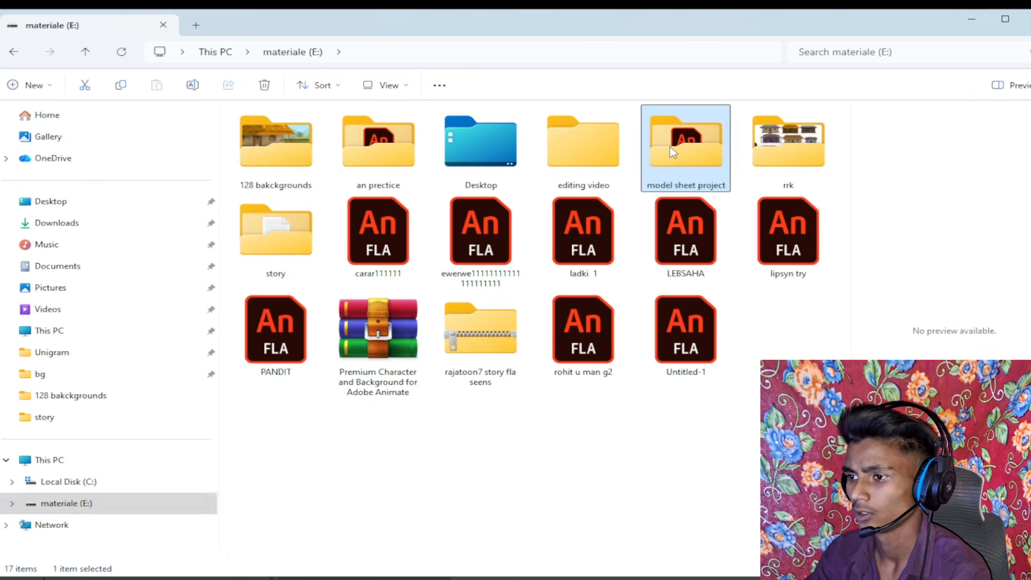
double_click(411, 156)
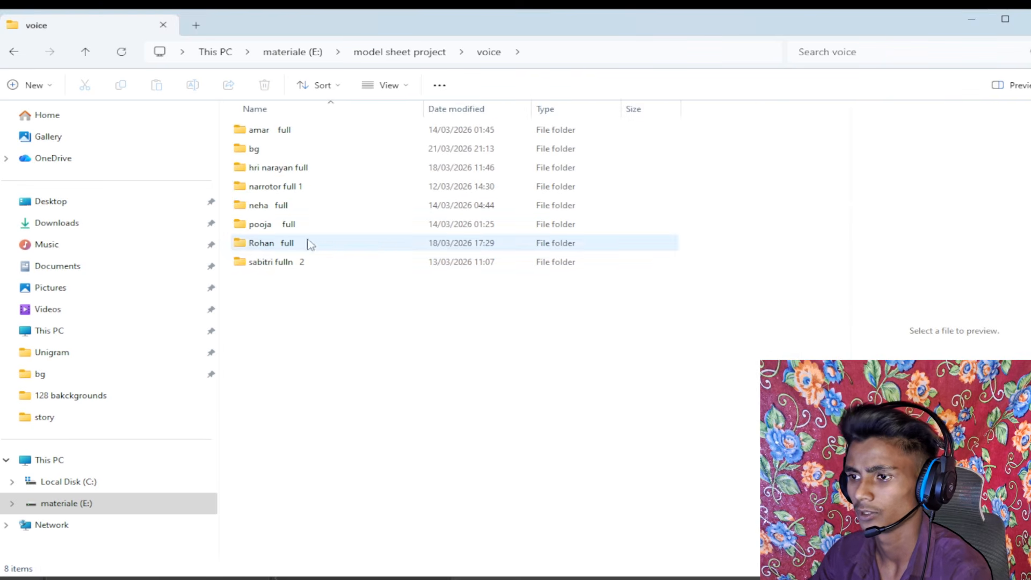
double_click(296, 266)
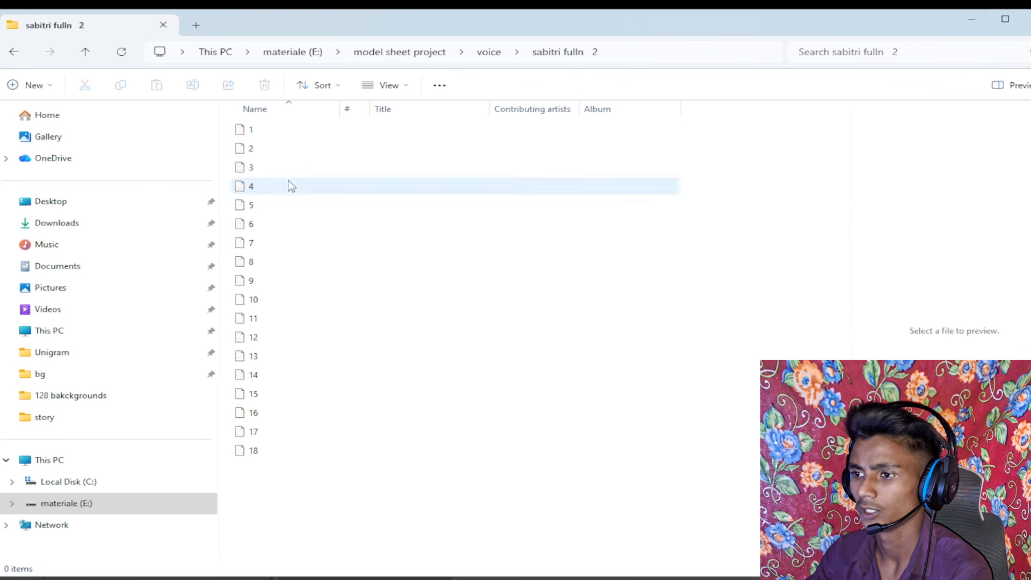
drag(299, 138, 453, 333)
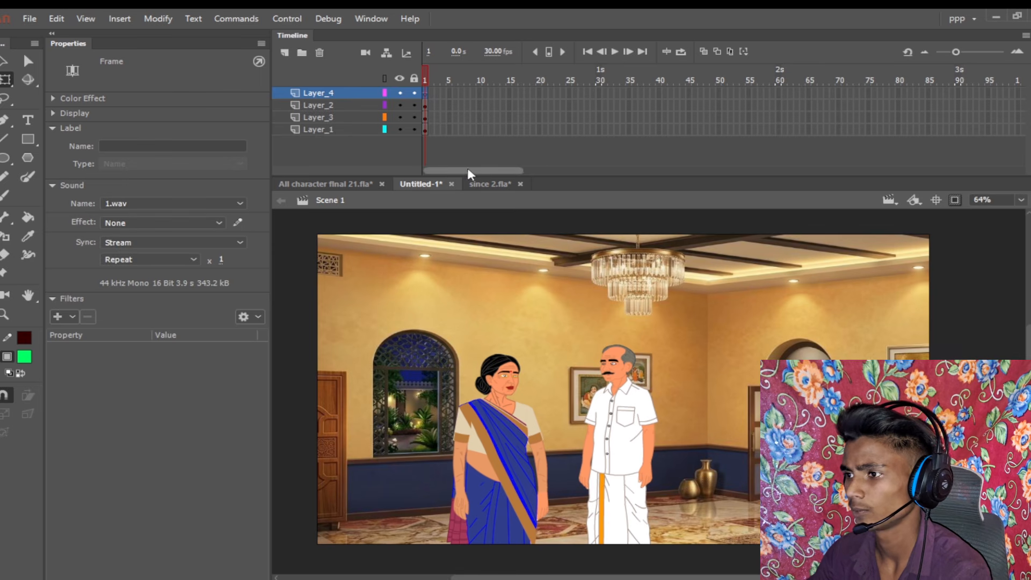
Step: Extend all four scene layers to frame 150 and return the playhead to frame 1
drag(468, 169, 584, 172)
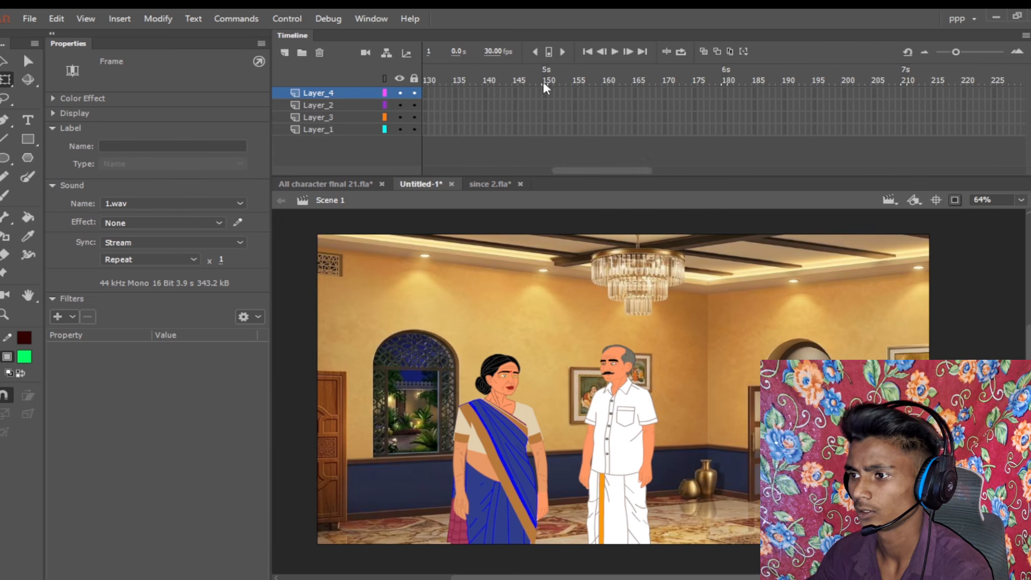
click(550, 115)
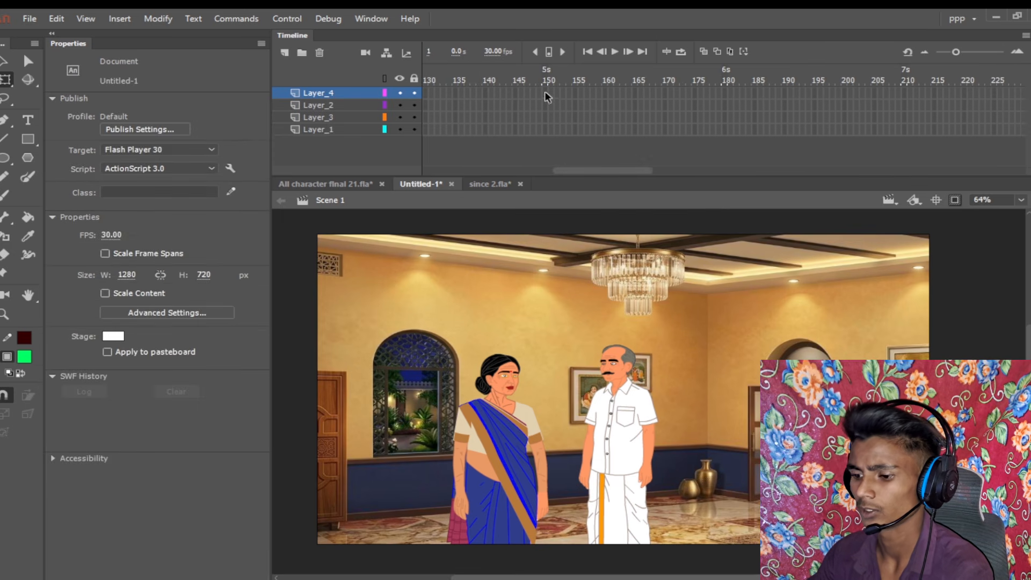
drag(545, 92, 540, 146)
key(F5)
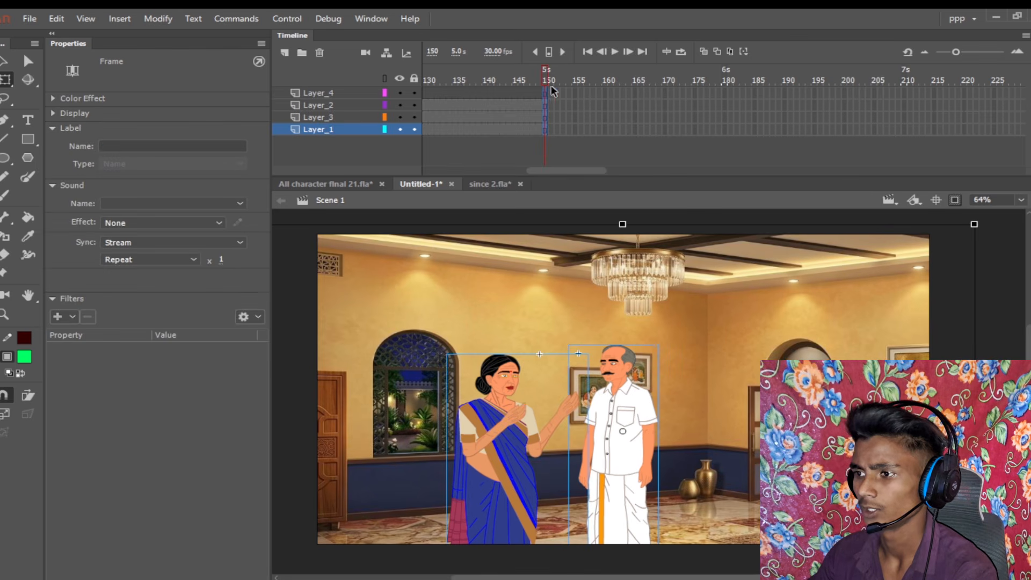
drag(546, 72, 0, 134)
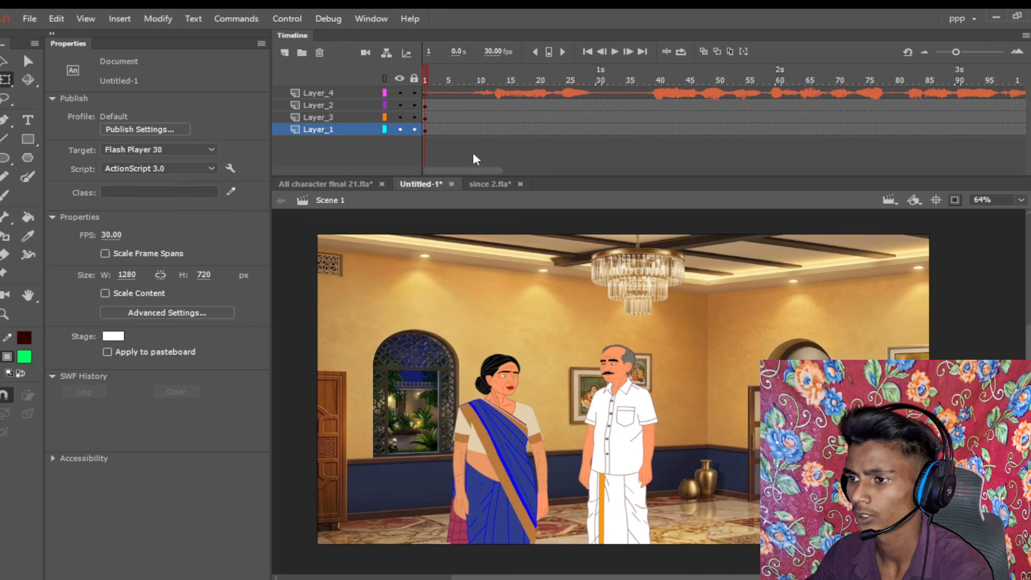
Step: Copy the audio layer Layer_4 and open the woman's nested head symbol for editing
click(363, 92)
right_click(362, 92)
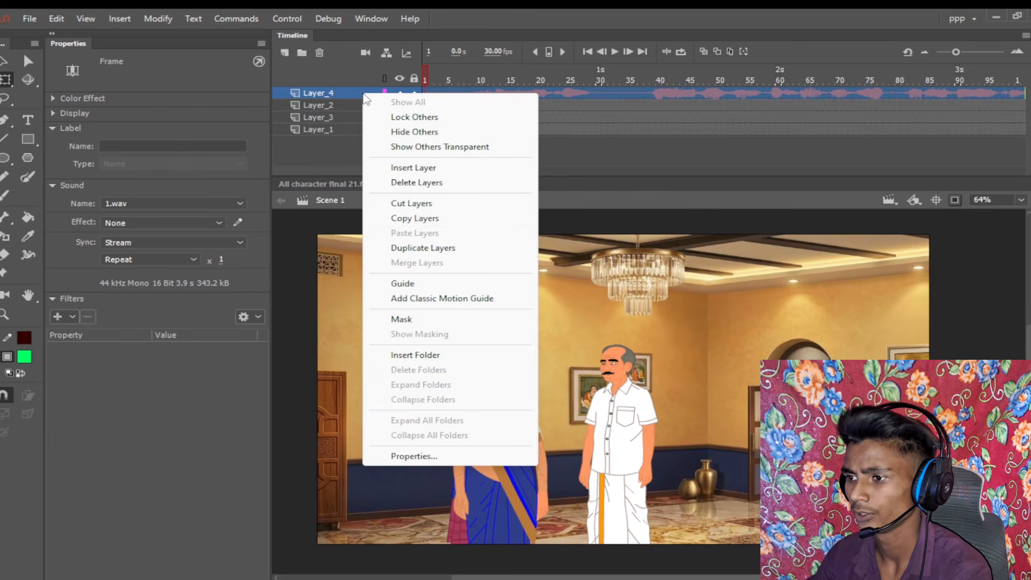
click(404, 219)
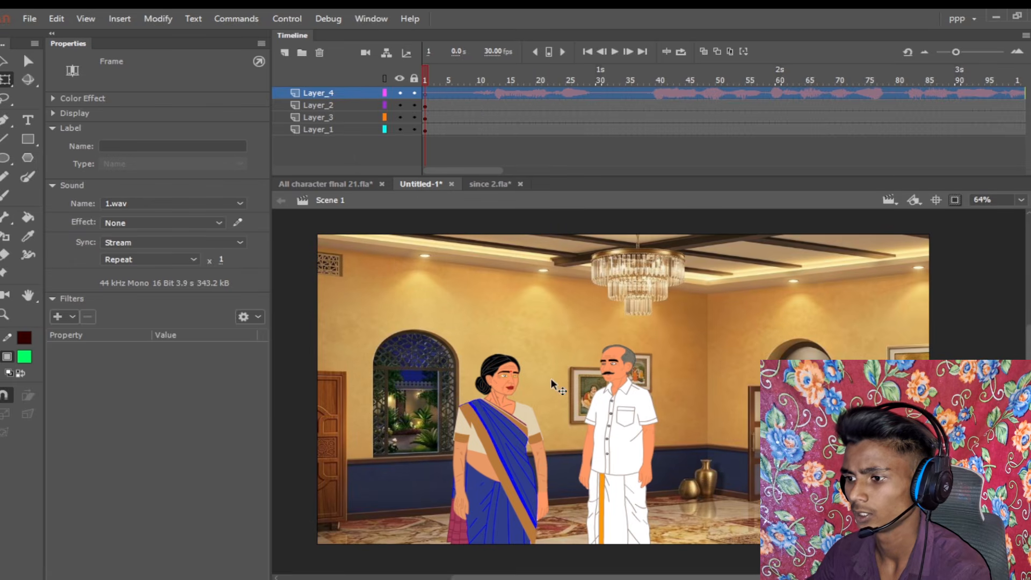
click(490, 389)
double_click(490, 389)
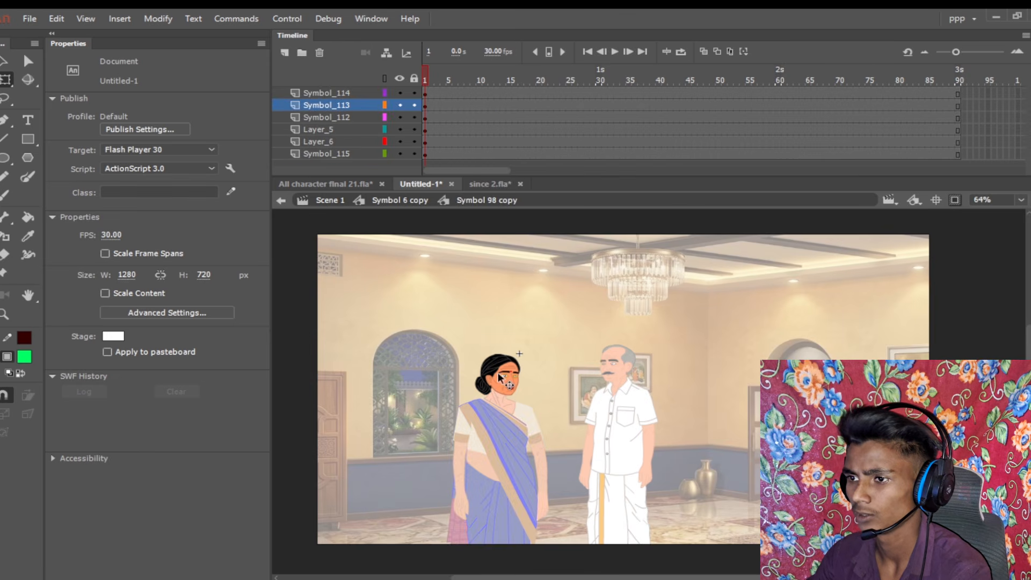
Step: Add a layer above Symbol_113 and extend all the head symbol's layers to frame 153, returning the playhead to frame 1
click(283, 52)
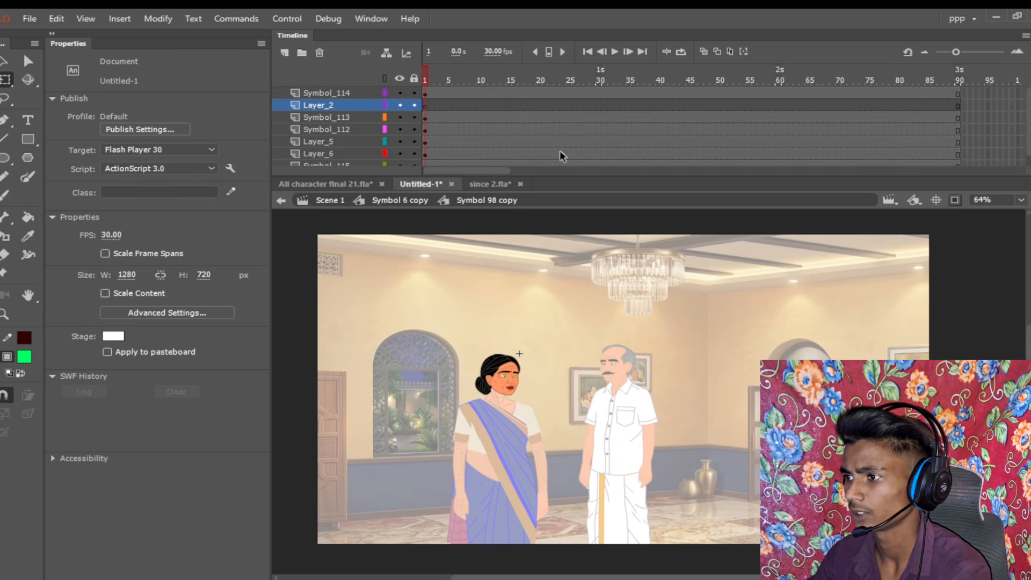
drag(497, 171, 558, 185)
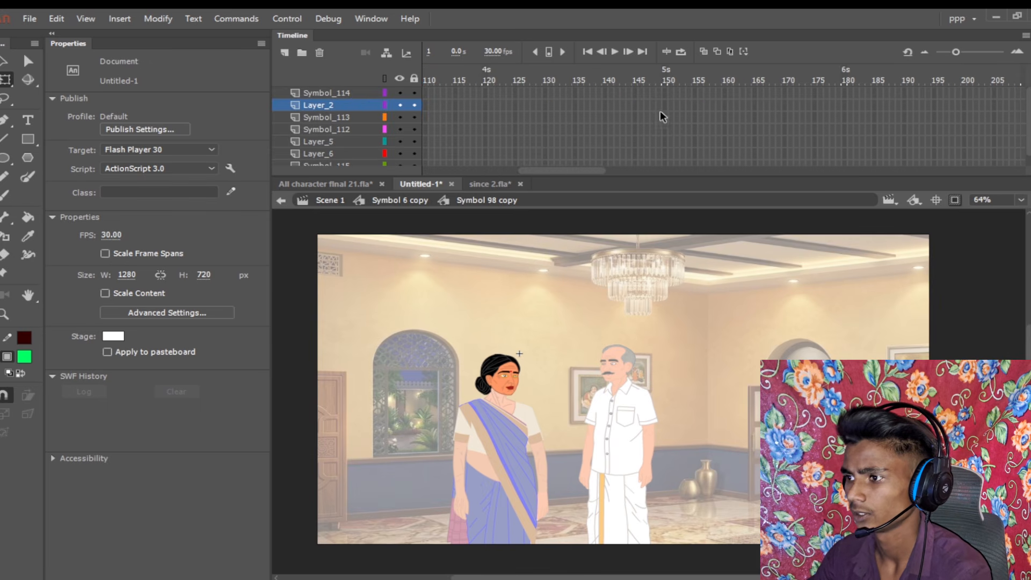
drag(666, 92, 683, 189)
key(F5)
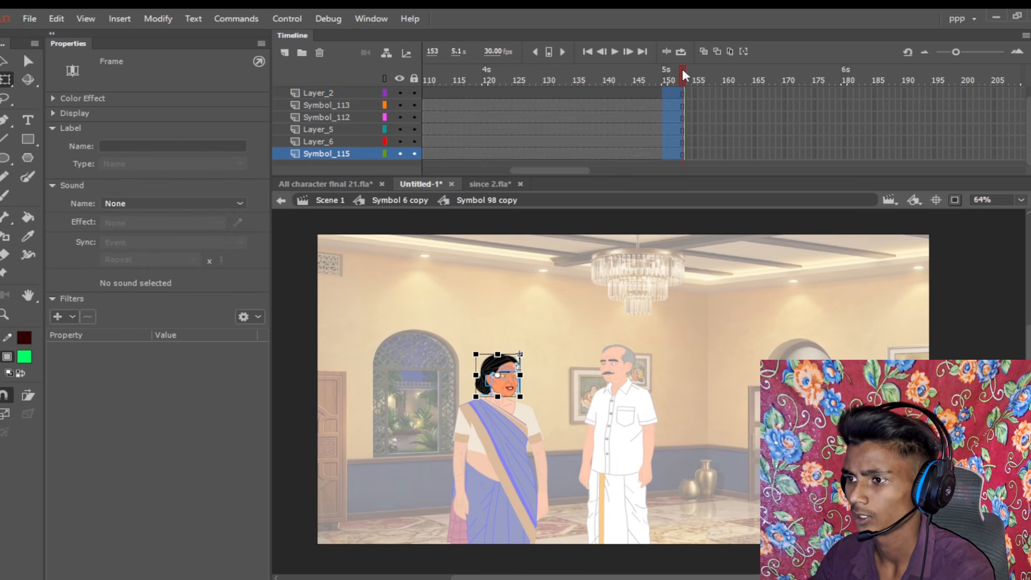
drag(682, 69, 424, 70)
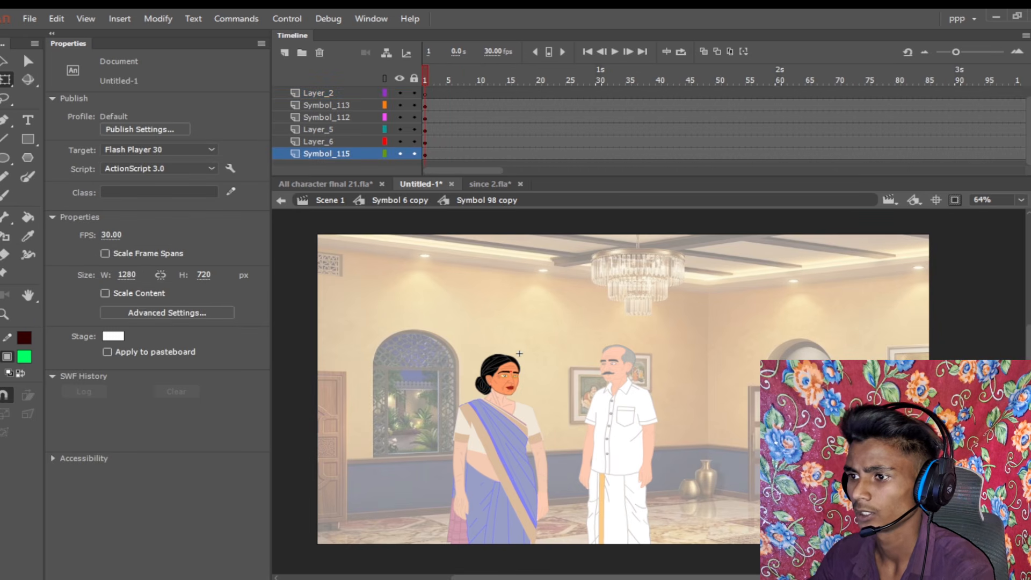
Step: Paste the copied audio layer into the head symbol and delete its empty Layer_2
right_click(354, 95)
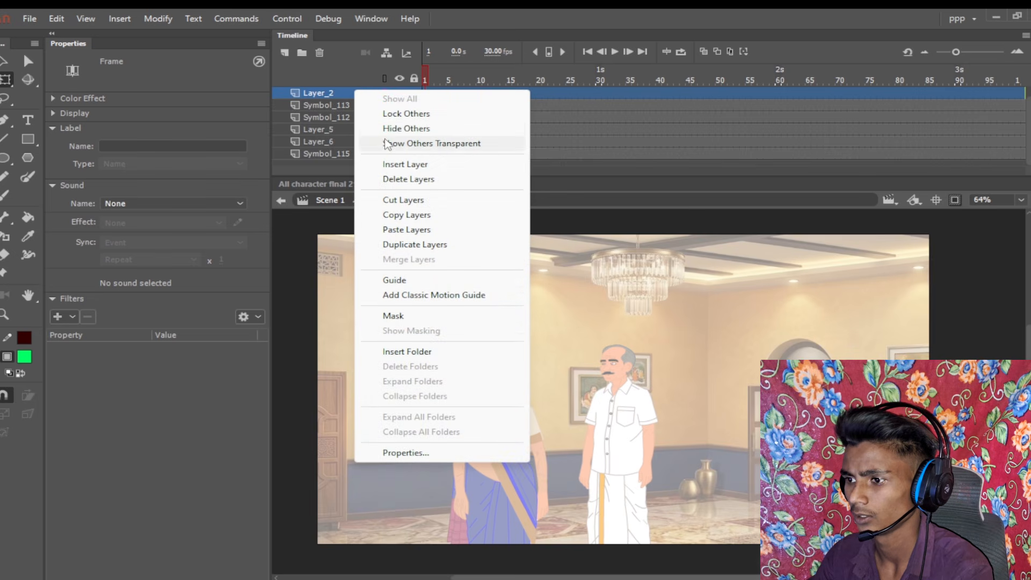
click(393, 230)
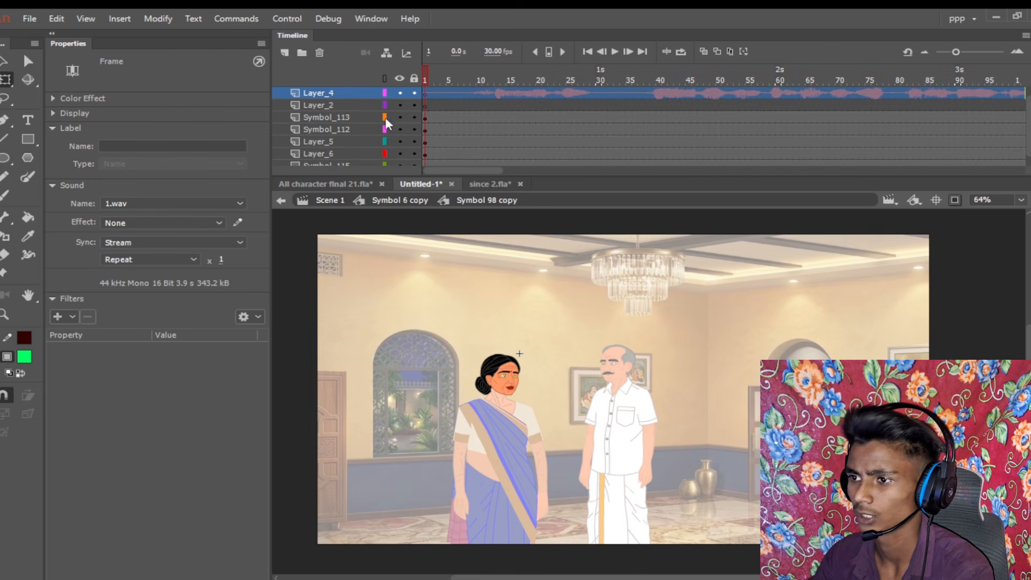
click(353, 102)
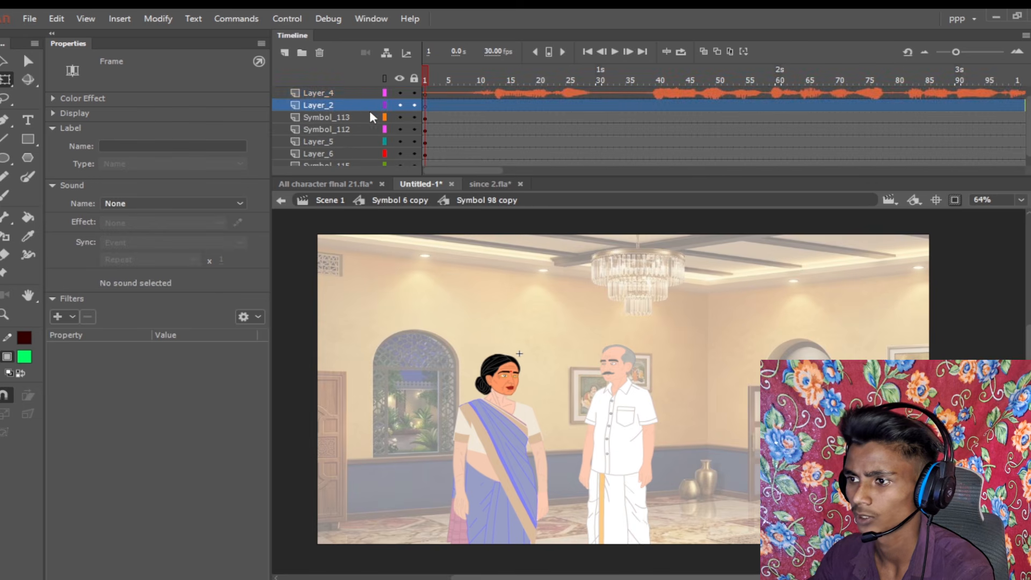
click(319, 52)
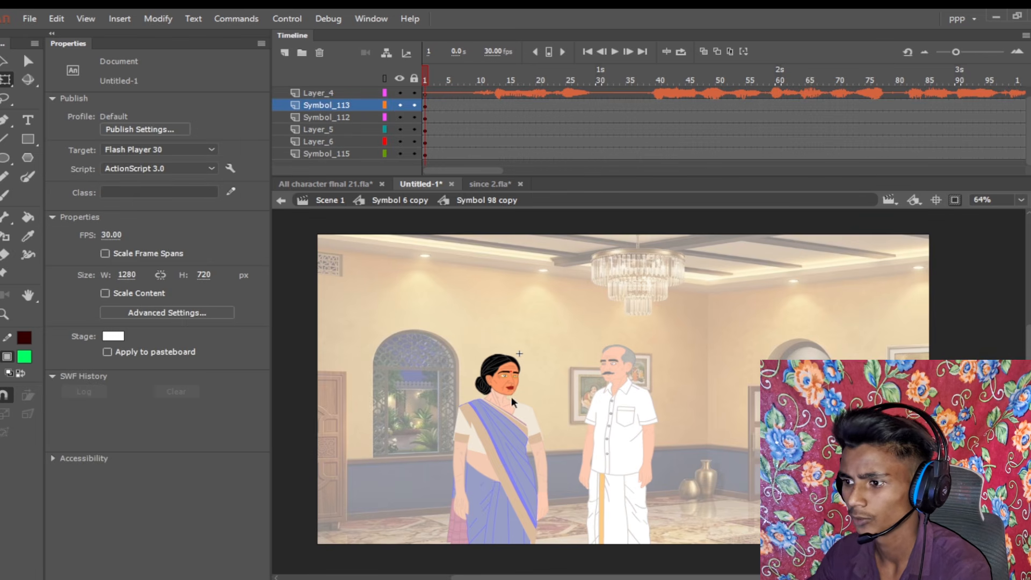
Step: Open Lip Syncing for the woman's mouth symbol and assign mouth frame 1 to the Neutral viseme
scroll(512, 395, up, 5)
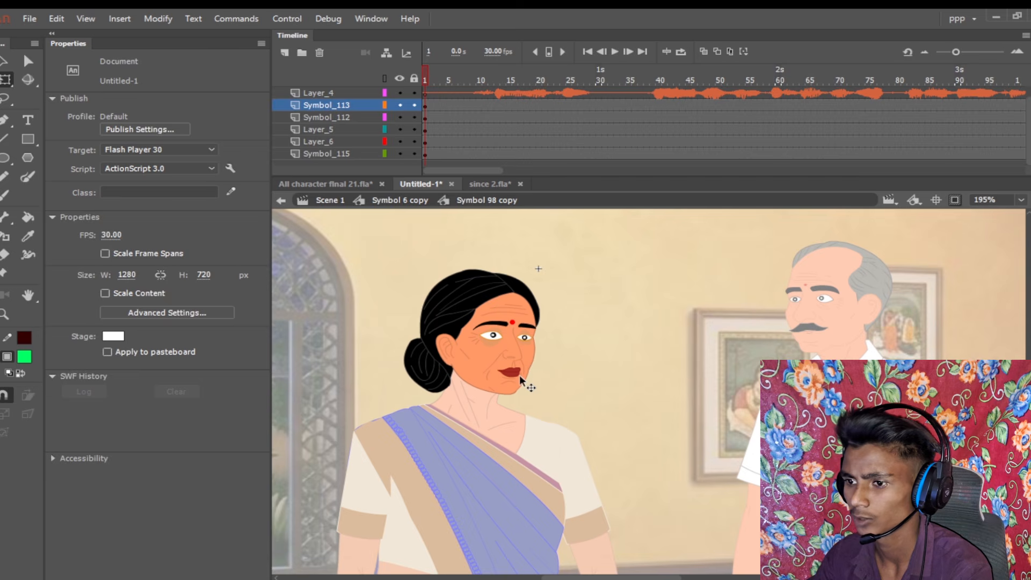
click(521, 376)
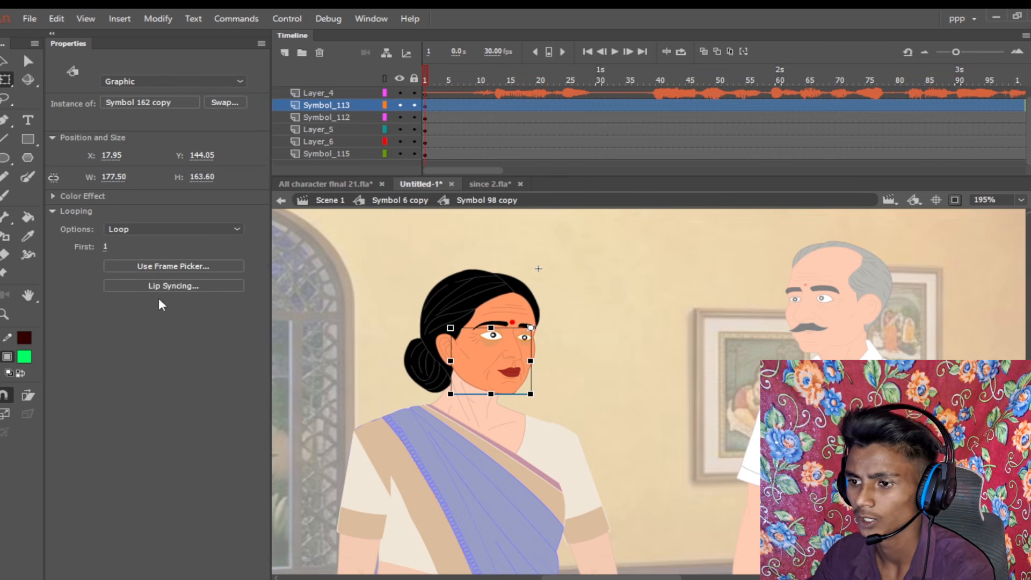
click(202, 285)
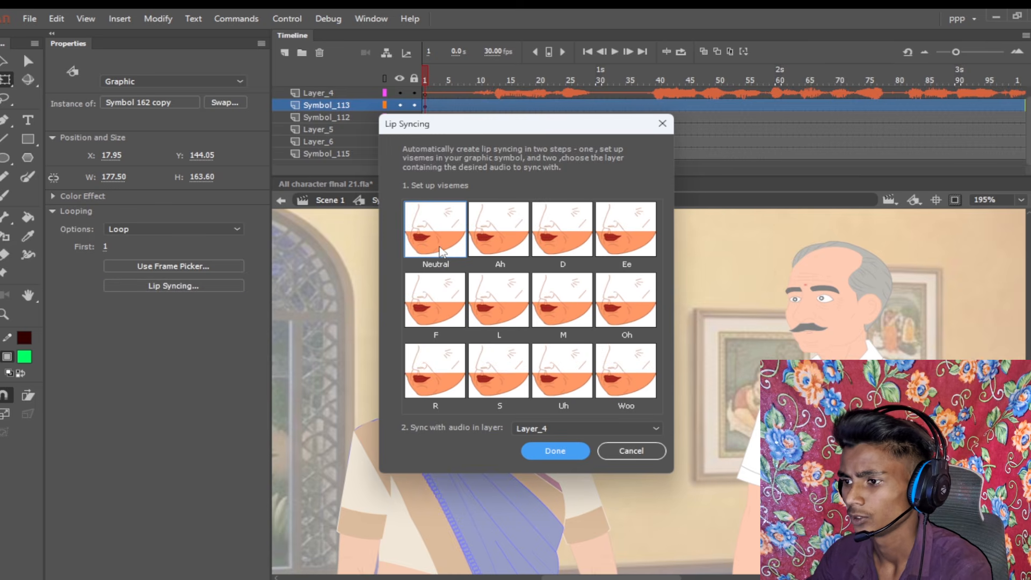
click(440, 251)
click(496, 314)
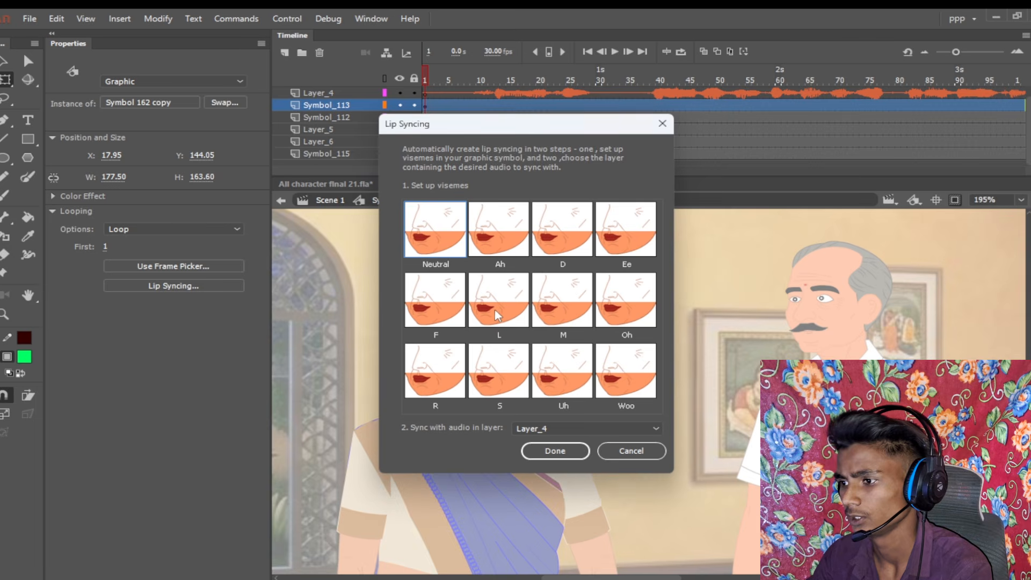
Step: Assign mouth frame 2 to the Ah viseme and frame 3 to both the D and Ee visemes
click(504, 250)
click(630, 306)
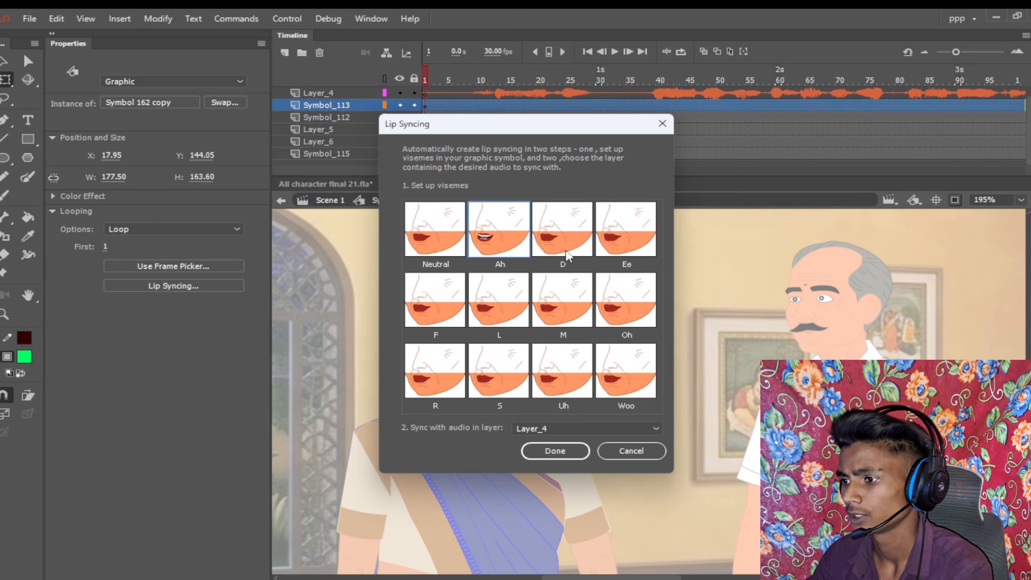
click(566, 255)
click(762, 302)
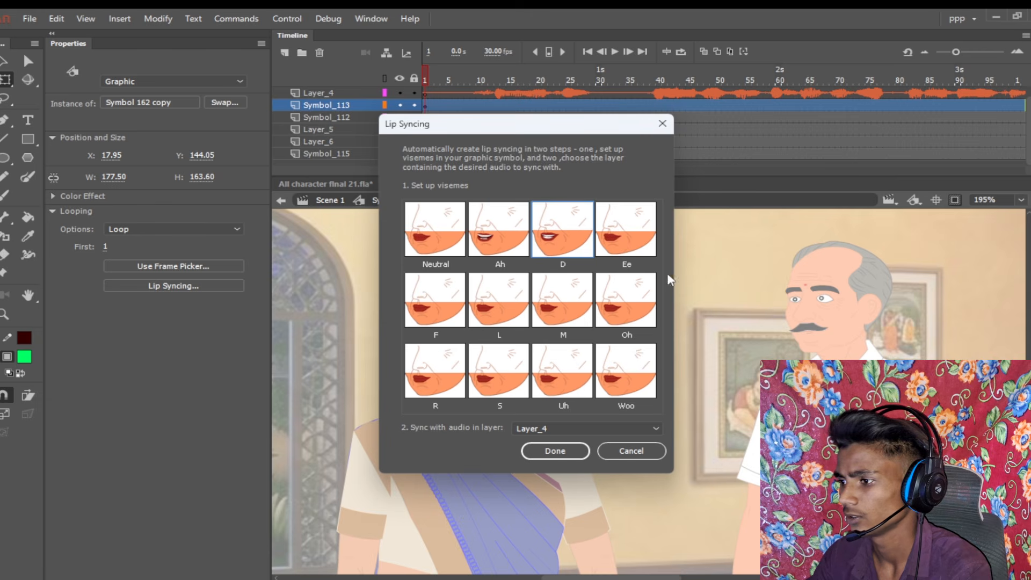
click(620, 243)
click(835, 306)
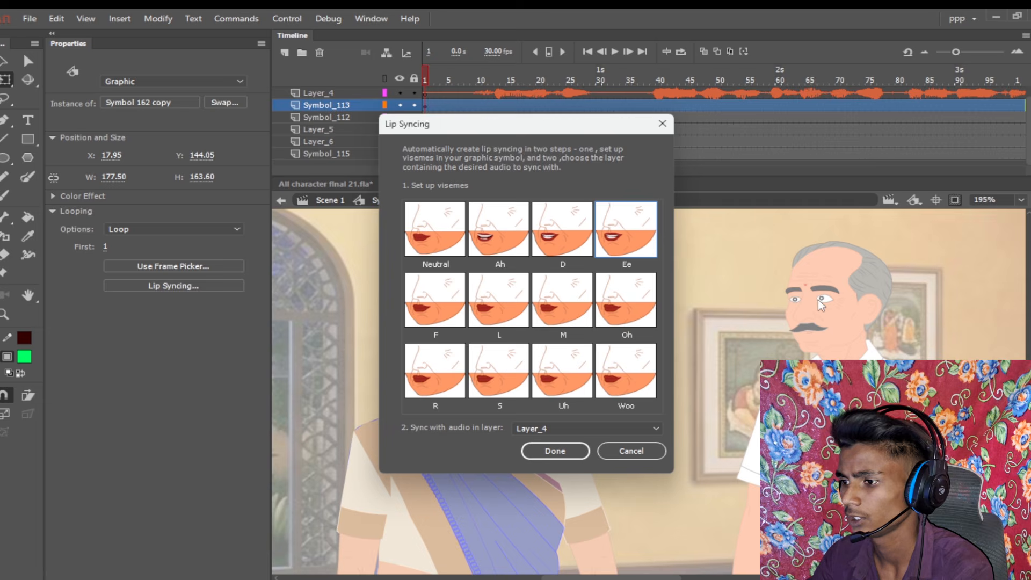
Step: Assign mouth frame 5 to the F and Oh visemes, frame 2 to L and frame 3 to M
click(437, 322)
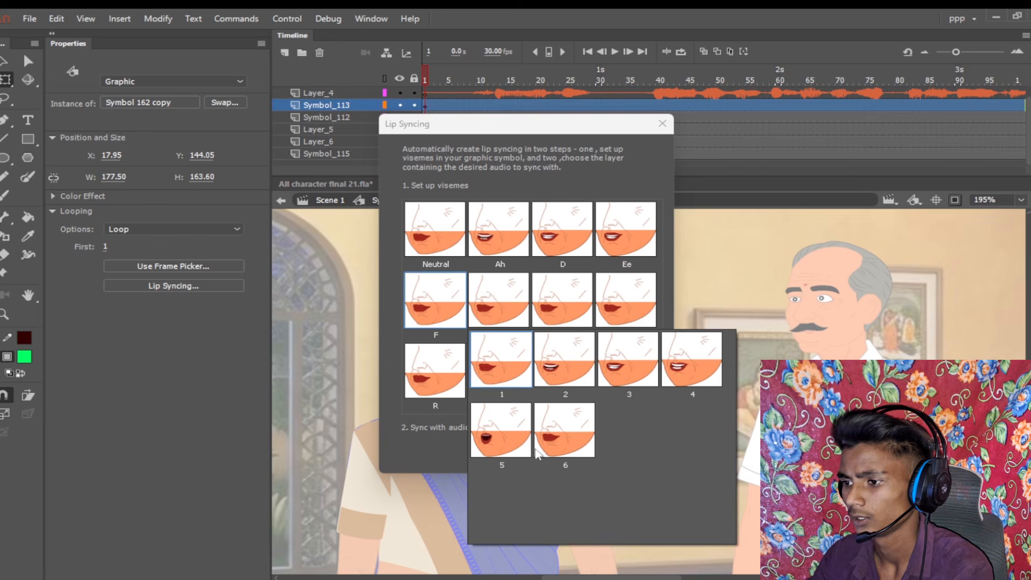
click(489, 439)
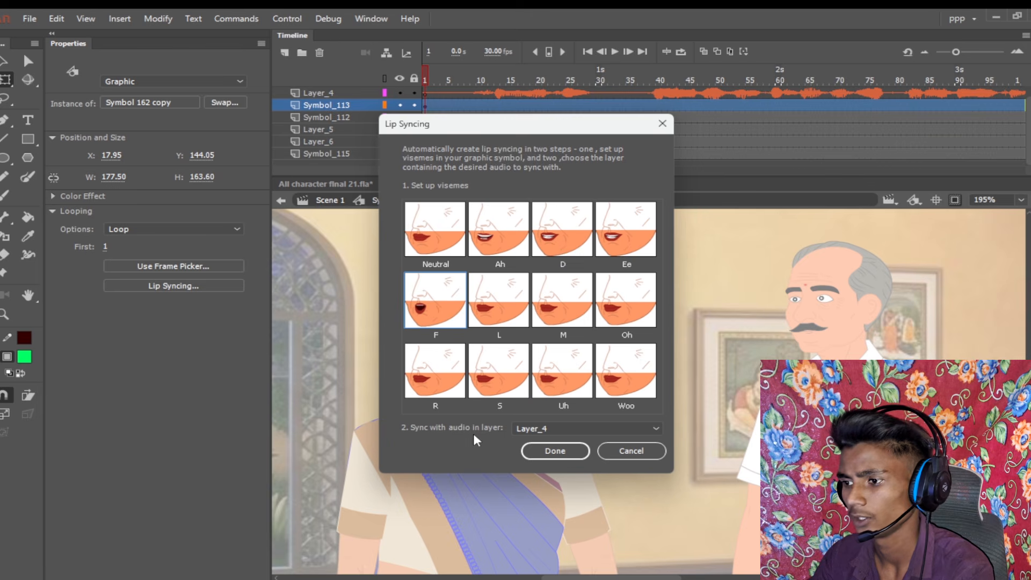
click(498, 304)
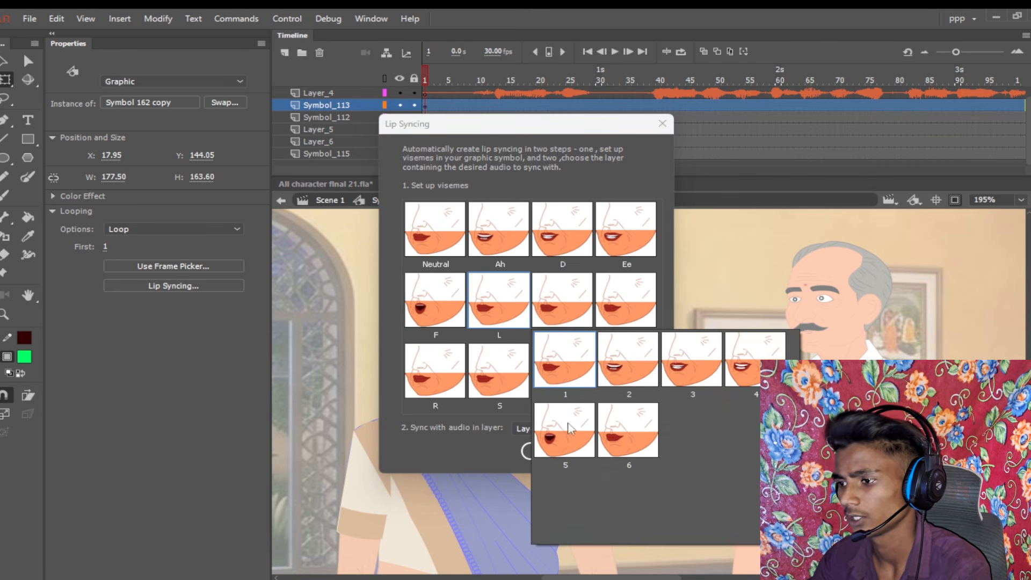
click(608, 346)
click(559, 328)
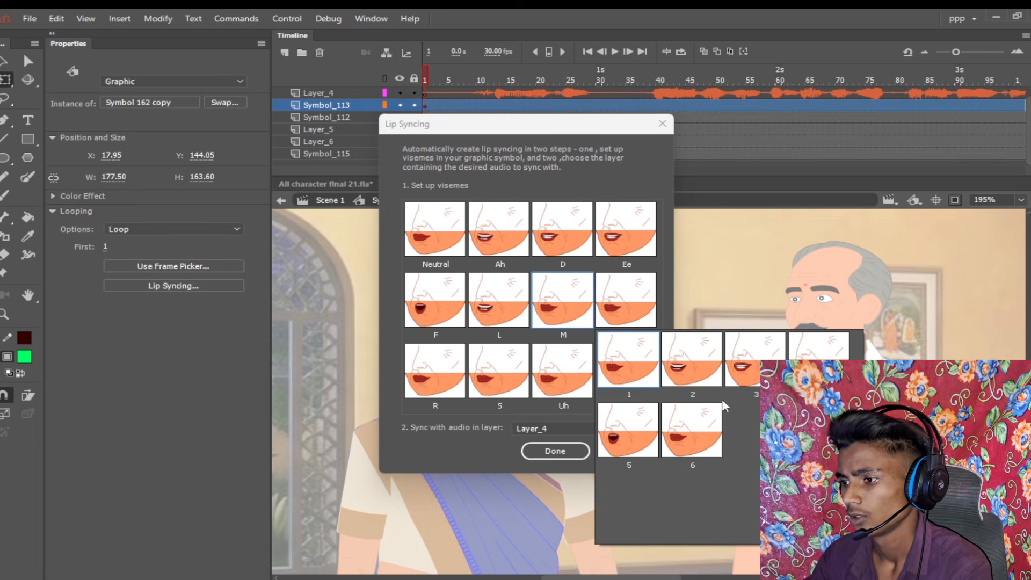
click(756, 364)
click(638, 324)
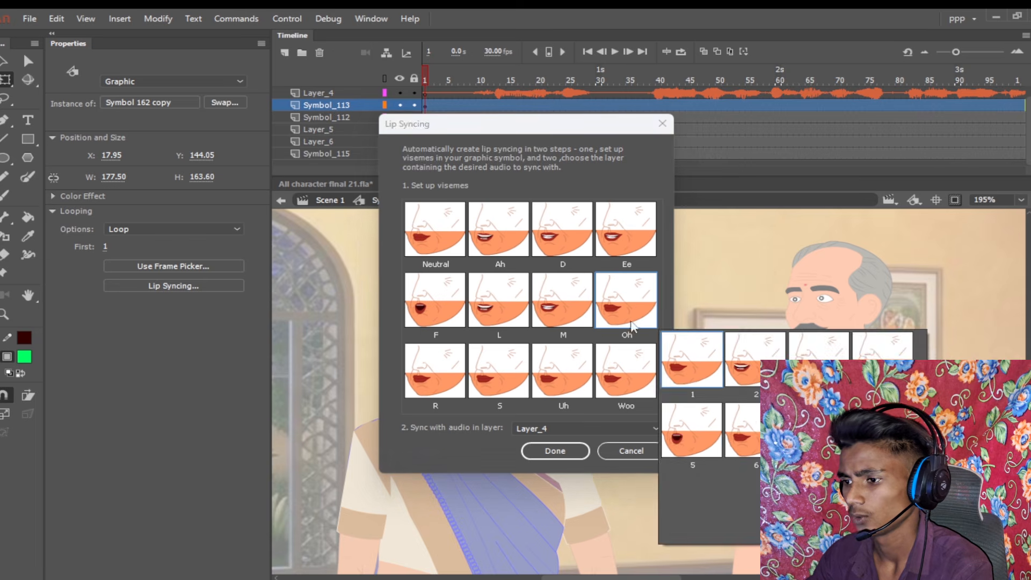
click(693, 439)
Step: Assign mouth frame 5 to R, frame 2 to S and frame 3 to Uh, and apply the lip sync using Layer_4's audio
click(432, 388)
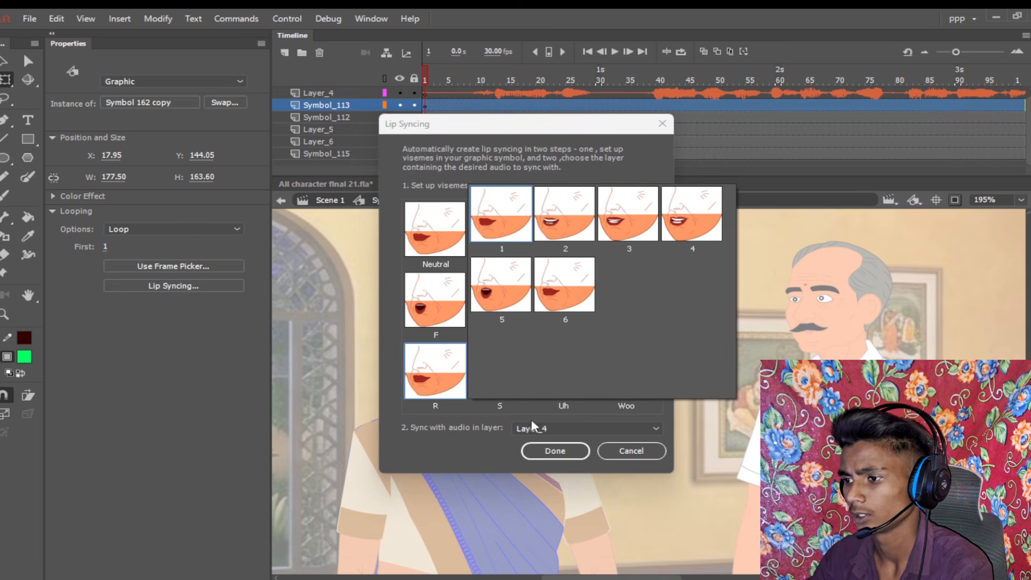
click(501, 281)
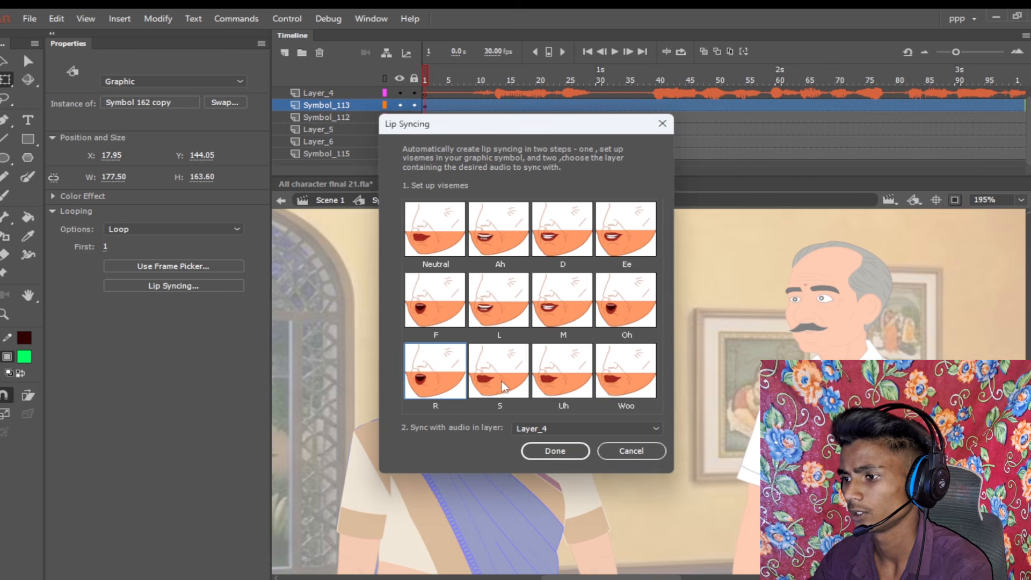
click(504, 386)
click(630, 230)
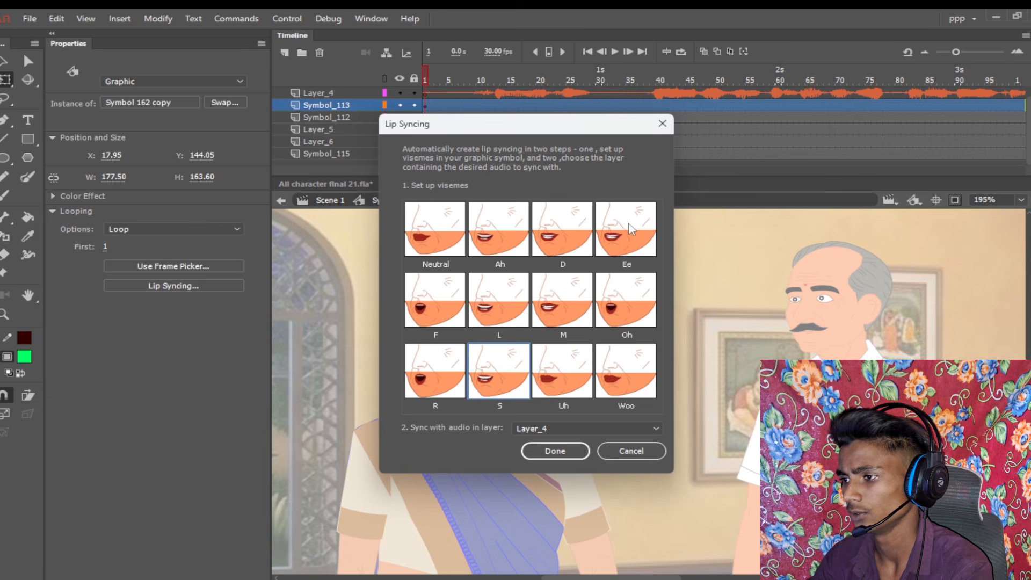
click(560, 355)
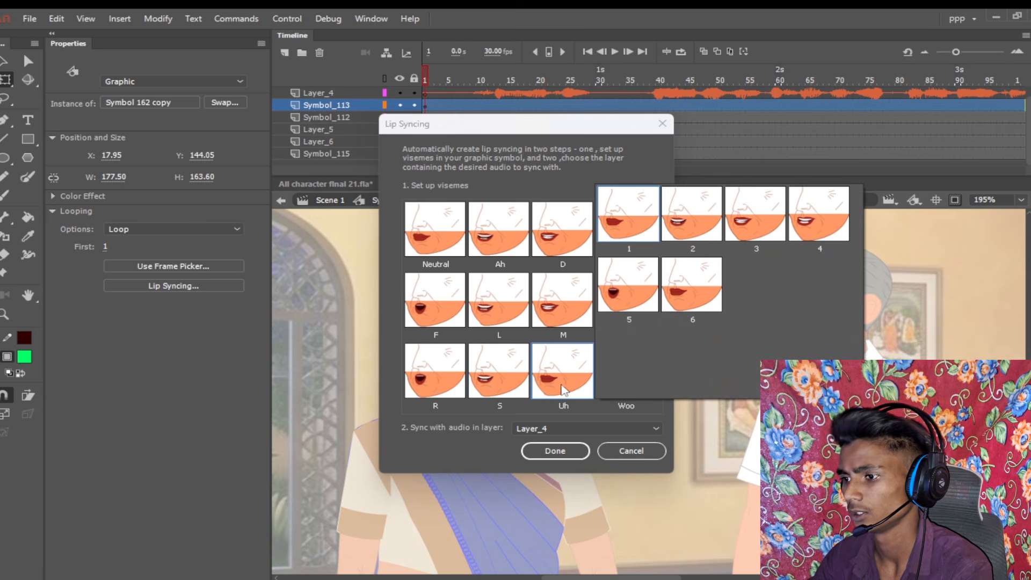
click(734, 229)
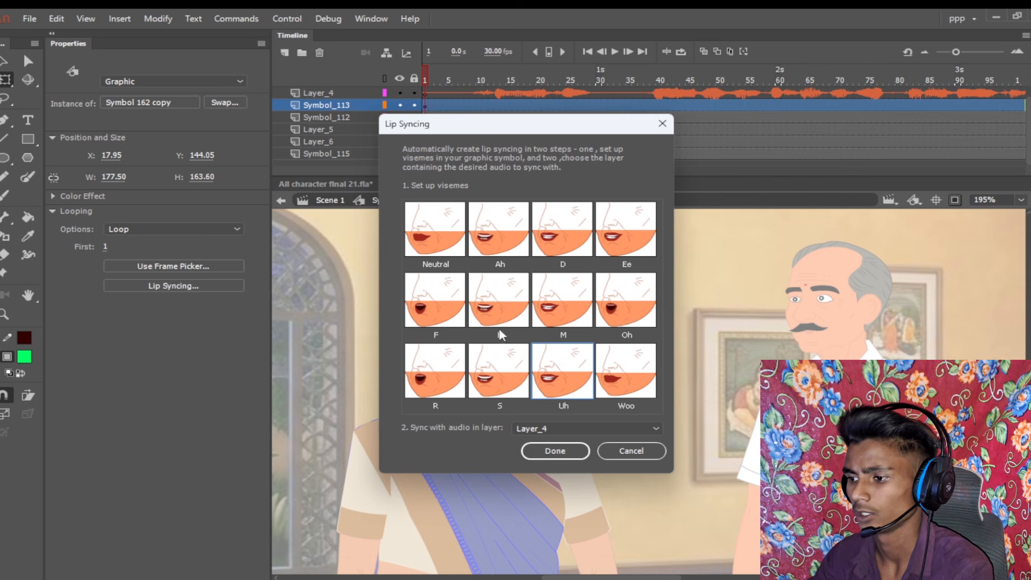
click(557, 452)
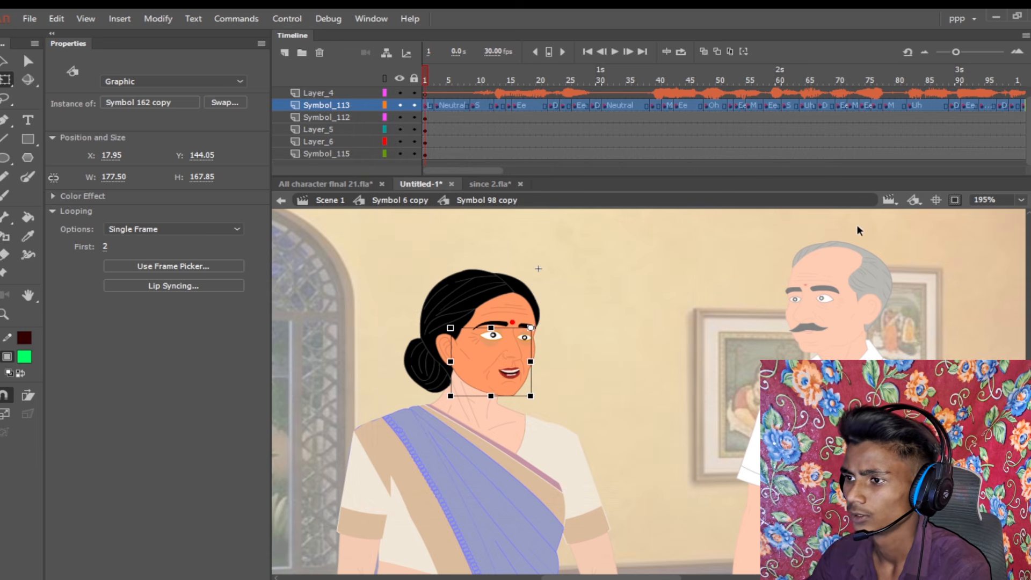
Step: Scrub through the head symbol's timeline to preview the lip sync, and return to the woman's body symbol
click(560, 242)
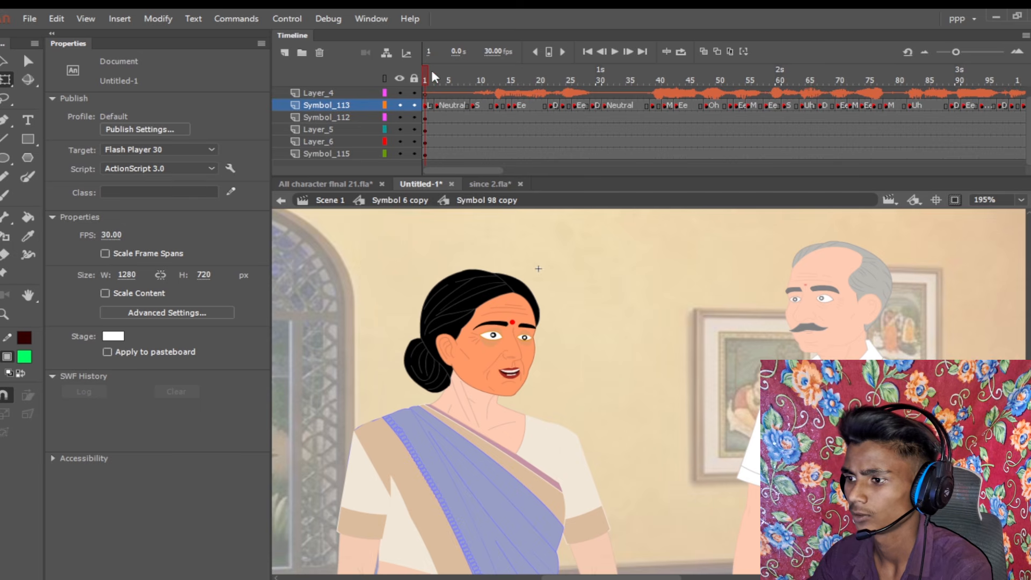
drag(423, 72, 622, 116)
double_click(626, 240)
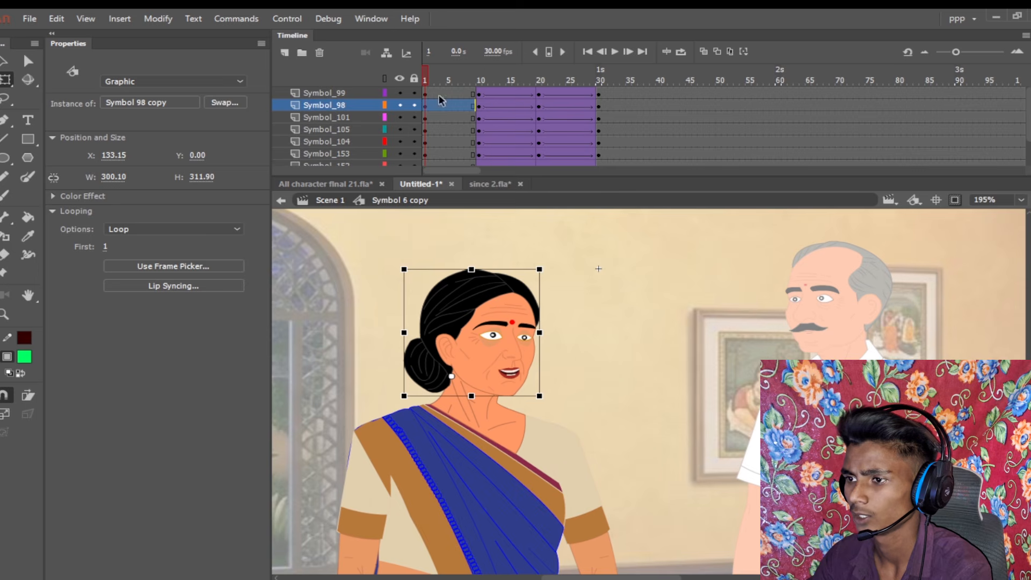
Step: Paste the copied audio layer above Symbol_98 in the woman's body symbol and delete the empty Layer_2
click(424, 81)
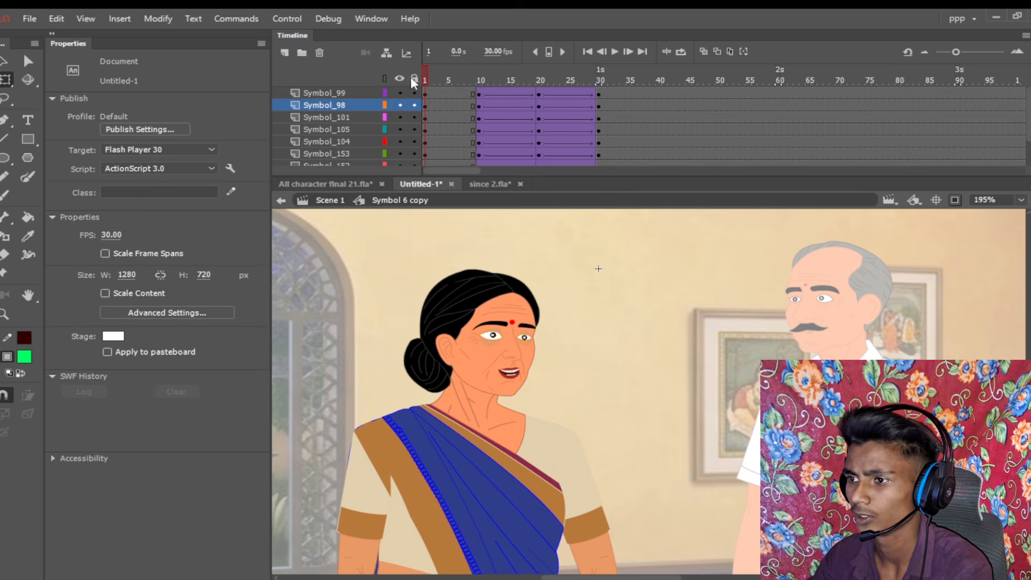
click(285, 56)
right_click(356, 107)
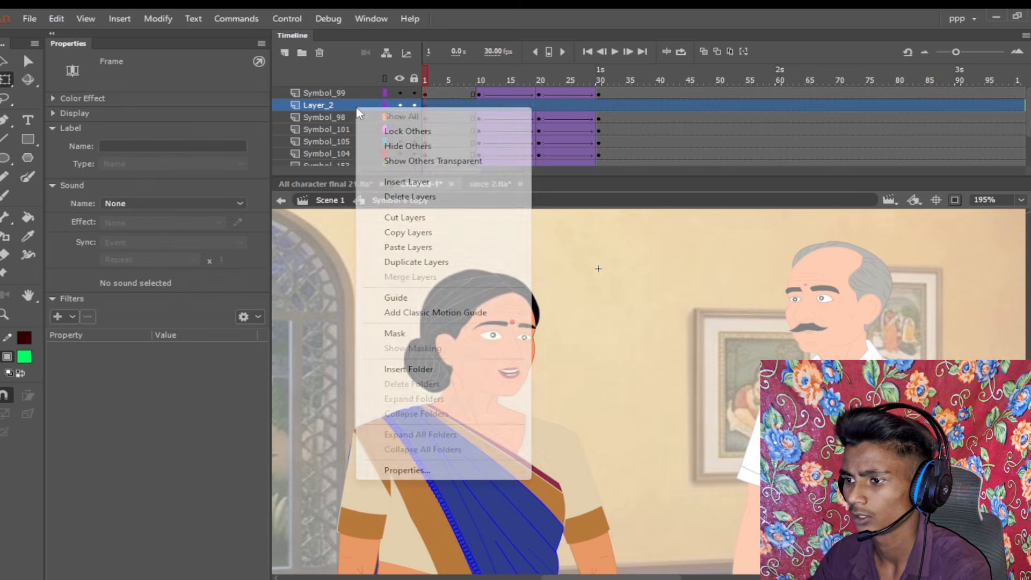
click(397, 249)
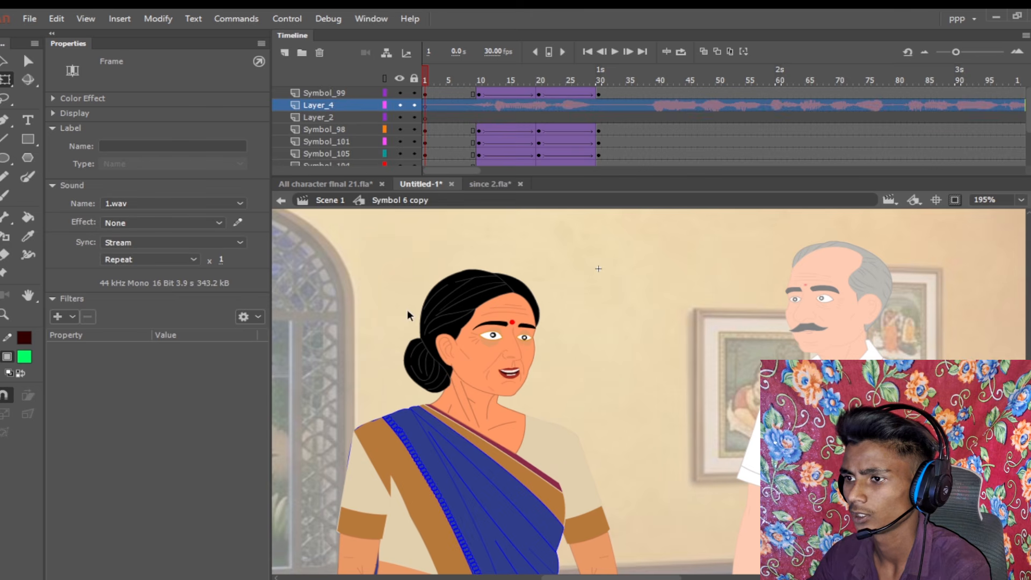
click(360, 117)
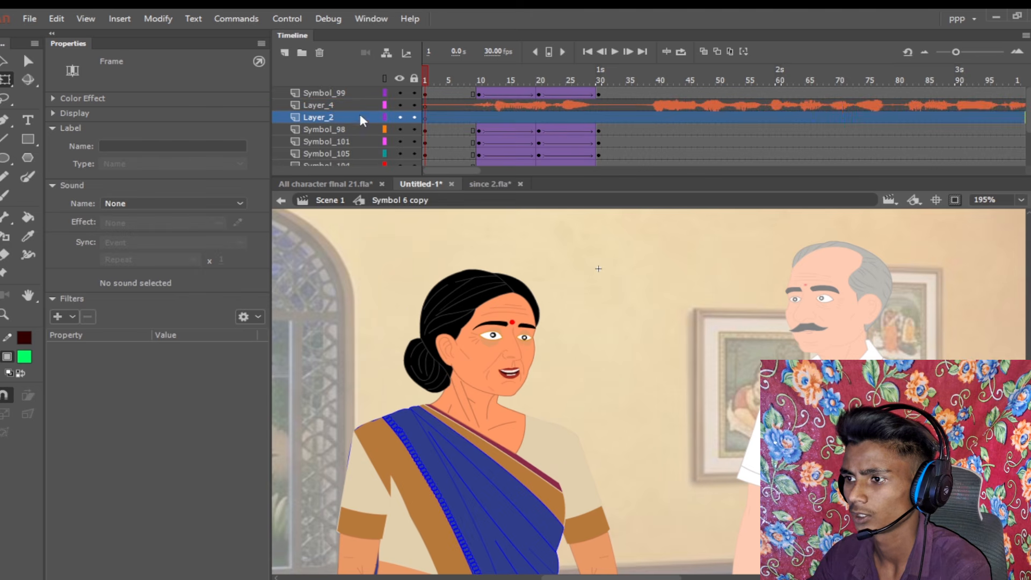
click(320, 53)
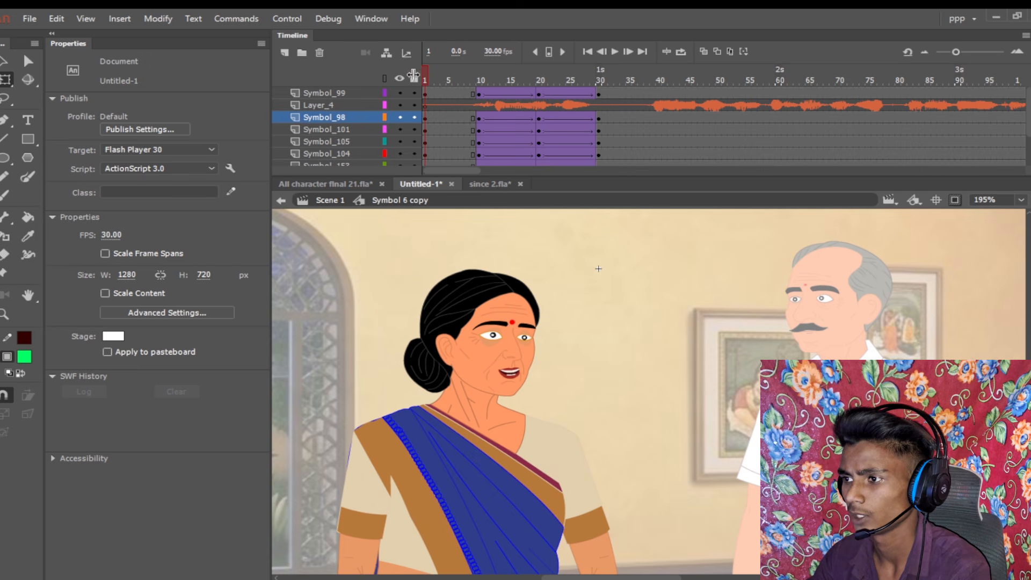
Step: Play back the woman's animation with its audio, and return to frame 1 of Scene 1
click(614, 52)
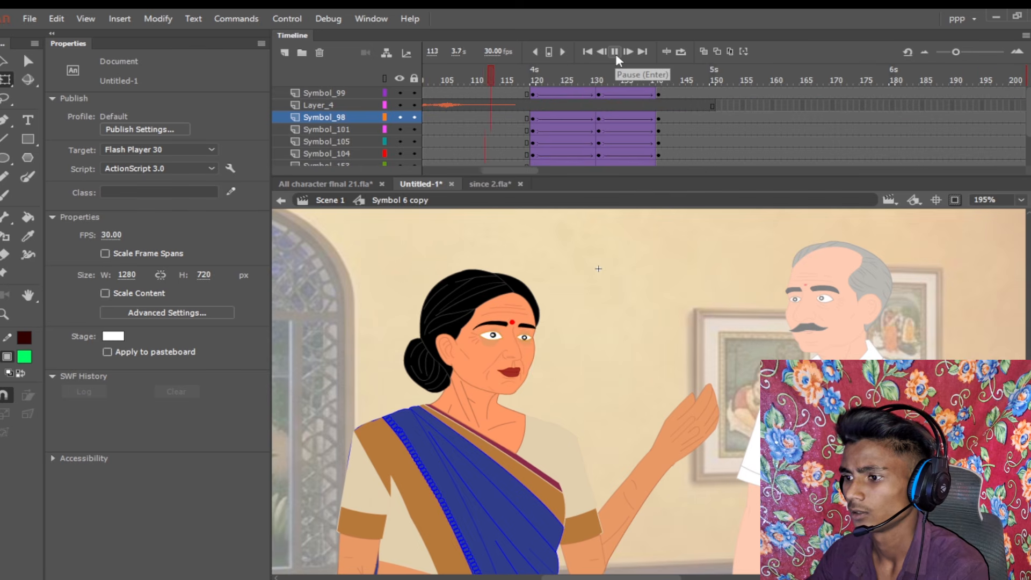
click(615, 52)
double_click(617, 288)
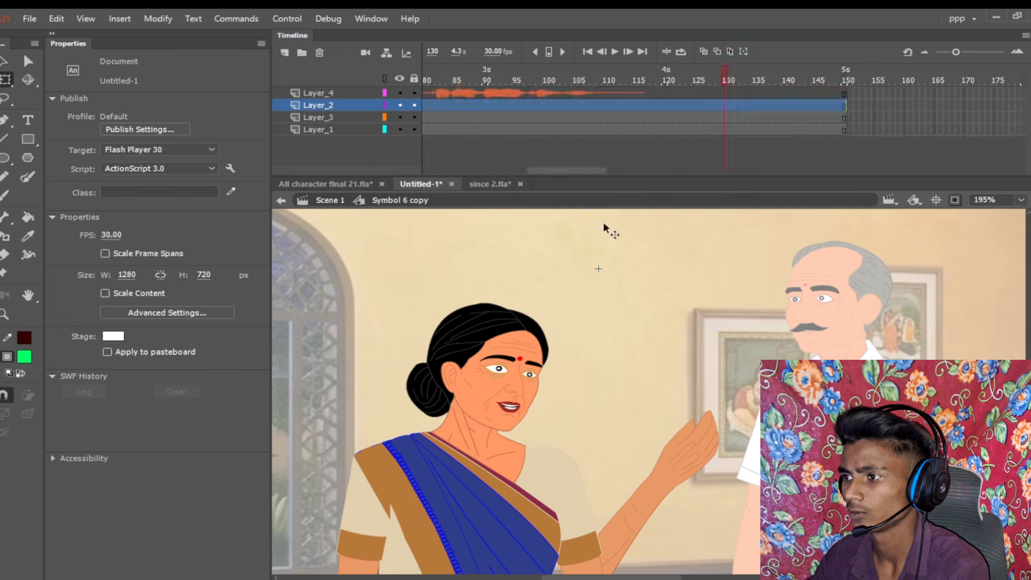
drag(721, 75, 4, 191)
Step: Open the hall background symbol and extend its Layer_1 to frame 150
double_click(677, 285)
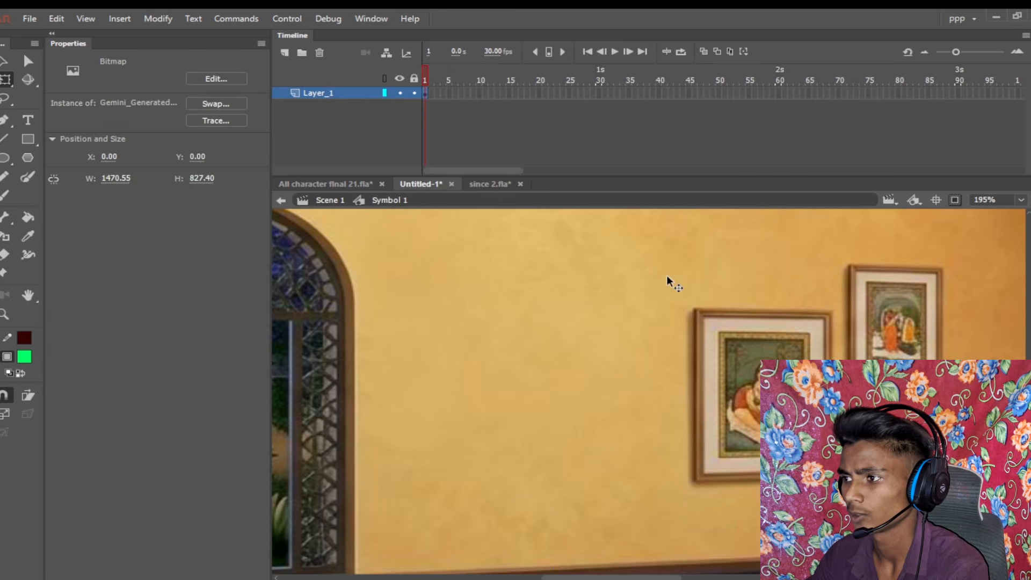
drag(493, 170, 606, 156)
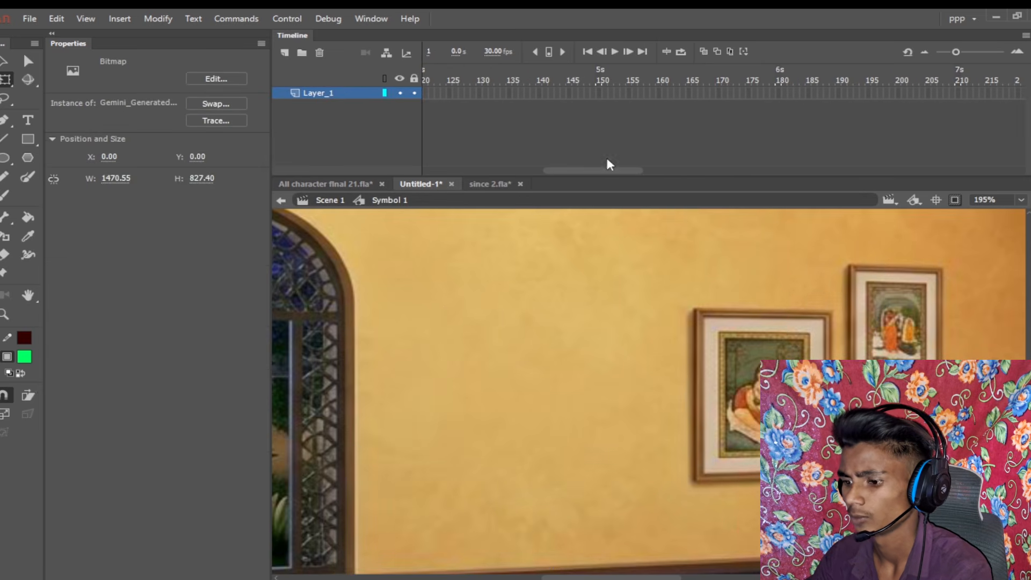
click(599, 92)
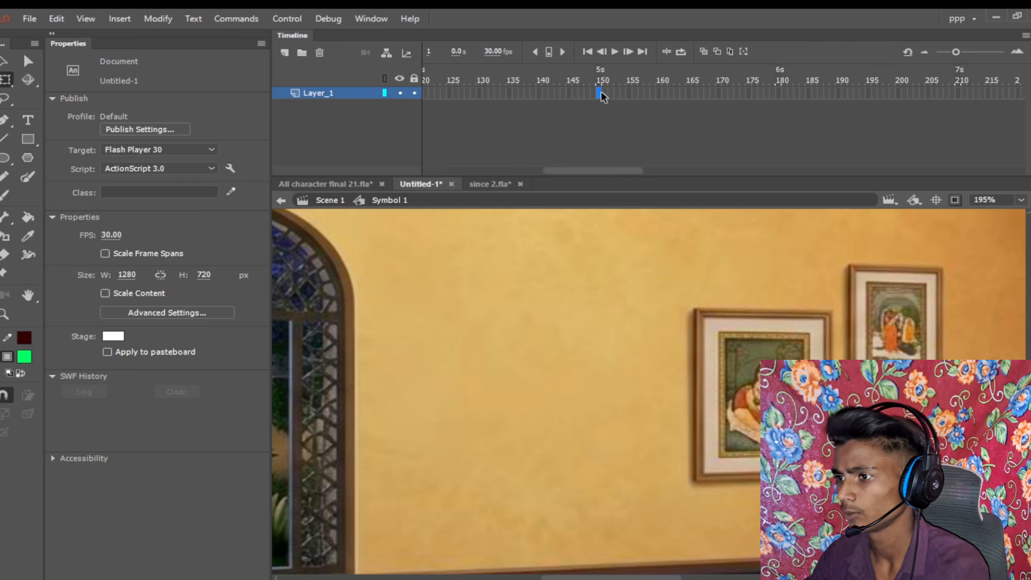
key(F5)
click(575, 279)
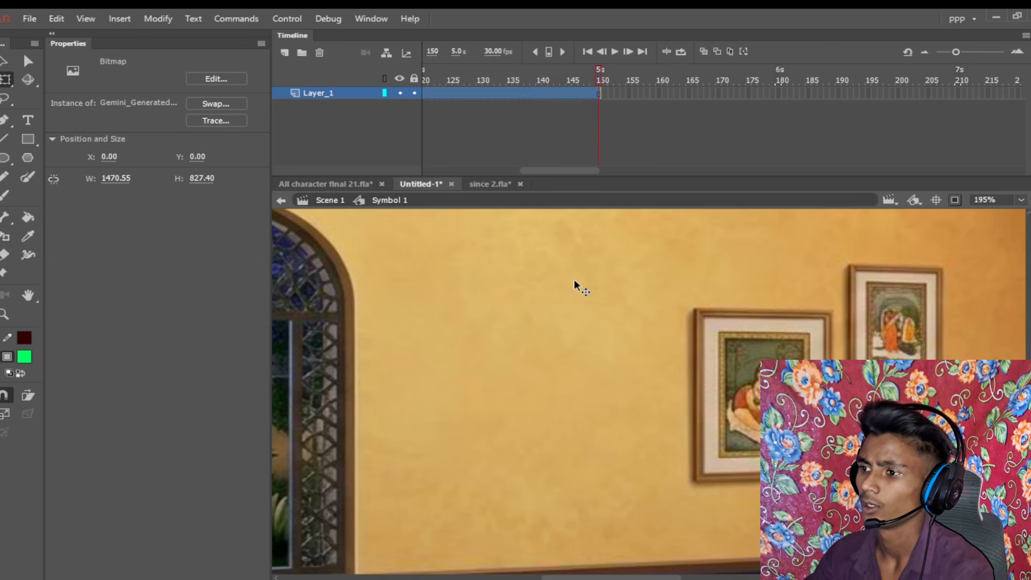
Step: Return the playhead to frame 1 in the background symbol and go back to Scene 1
click(581, 174)
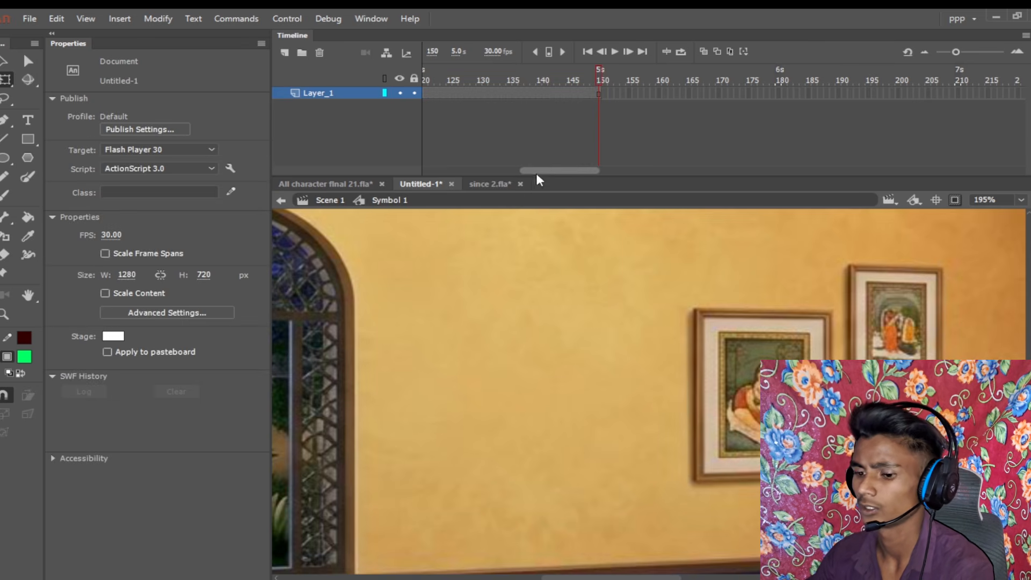
drag(550, 170, 145, 231)
scroll(705, 365, down, 3)
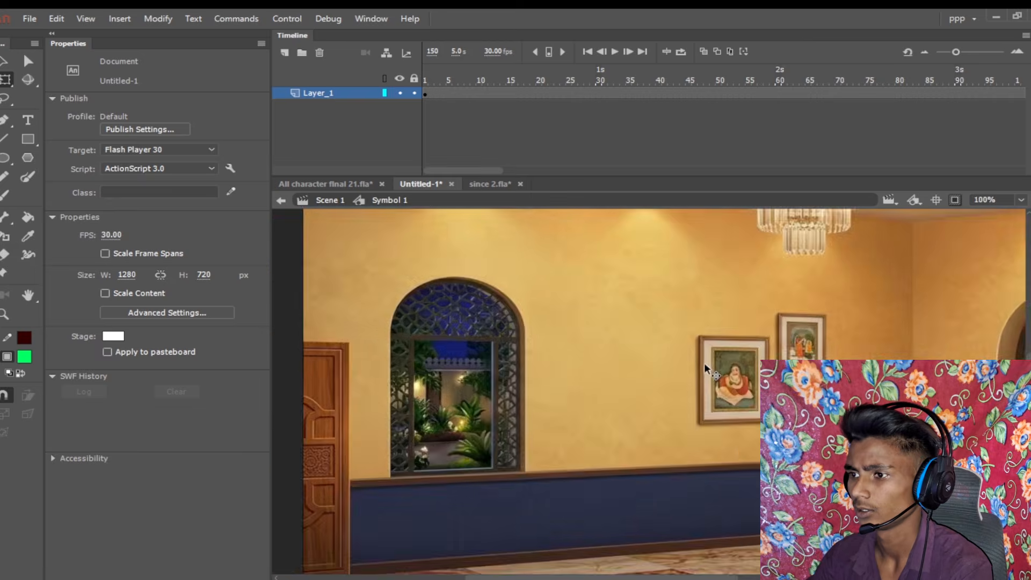
scroll(705, 365, down, 2)
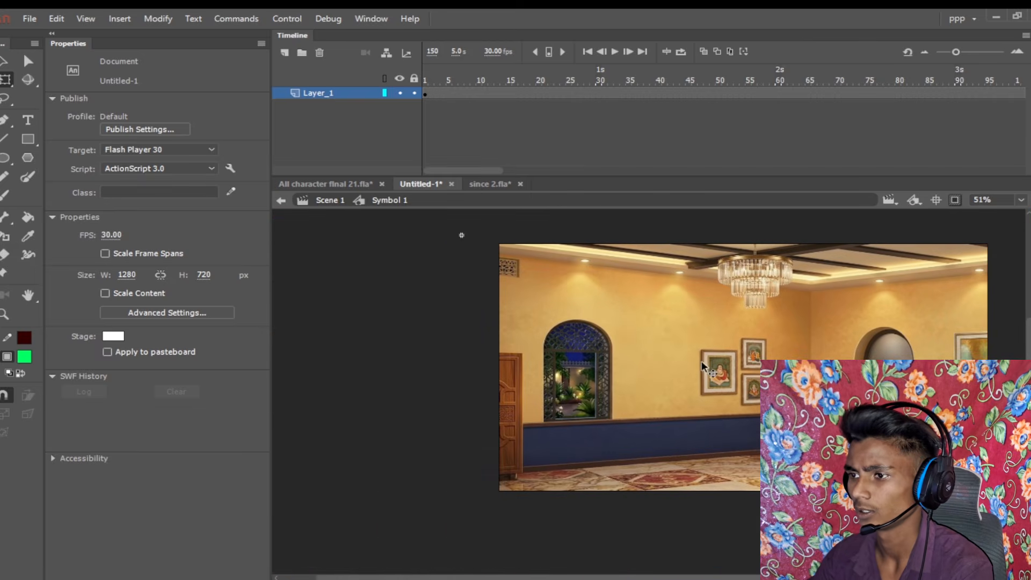
click(426, 79)
click(580, 295)
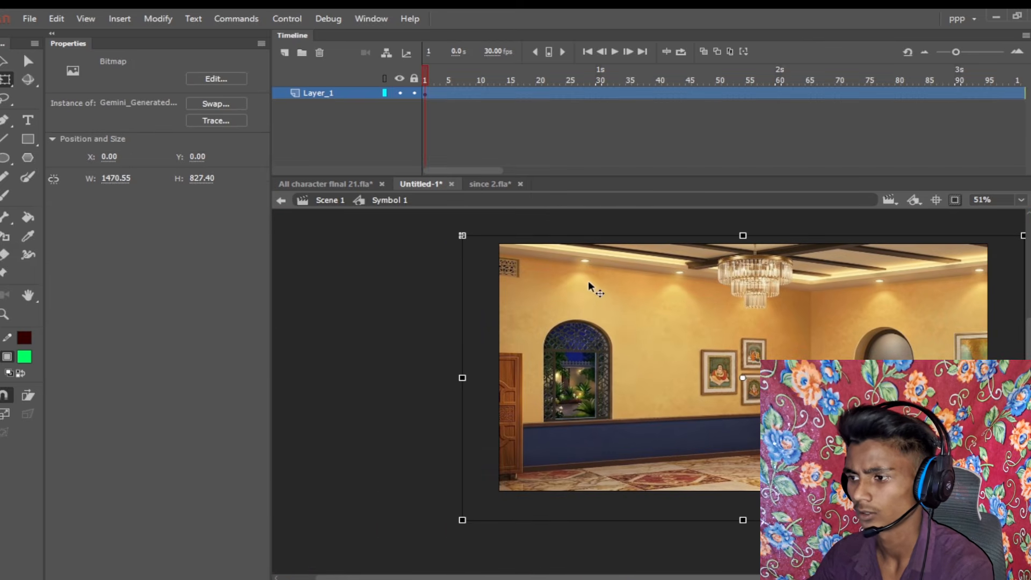
scroll(561, 305, up, 1)
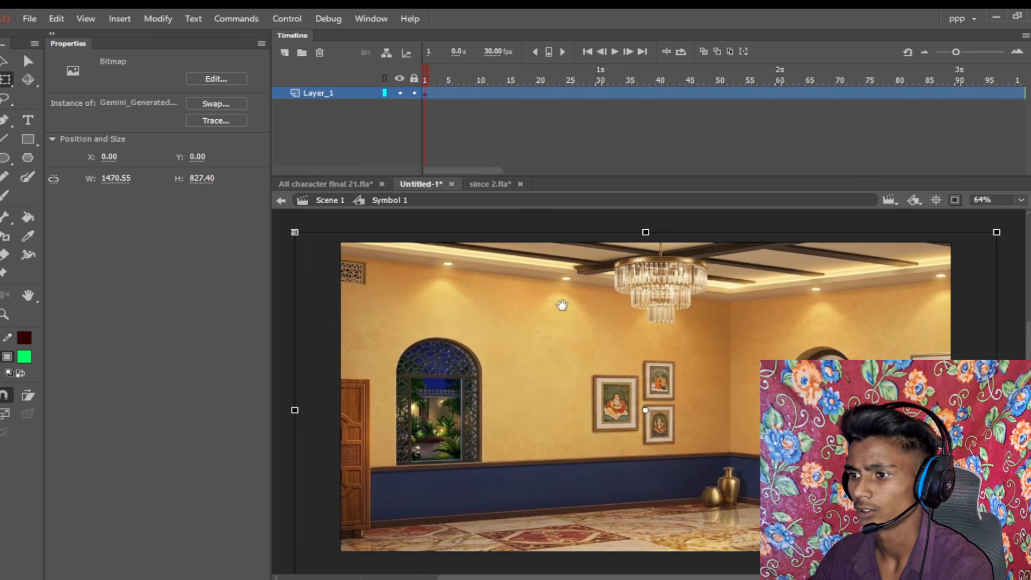
click(328, 200)
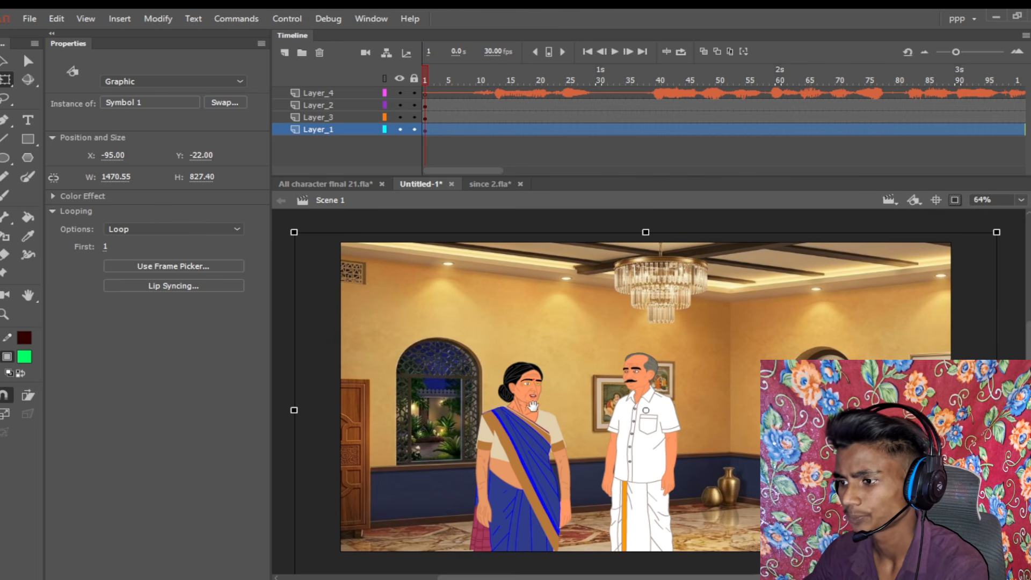
Step: Scrub the main timeline to preview both characters, leaving the playhead at frame 4
drag(533, 407, 528, 388)
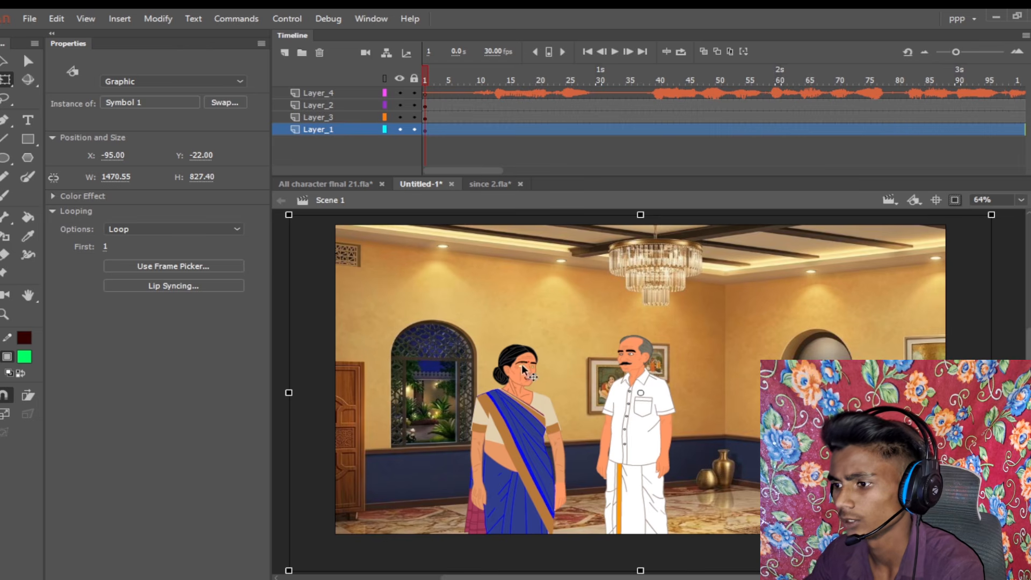
scroll(538, 395, up, 2)
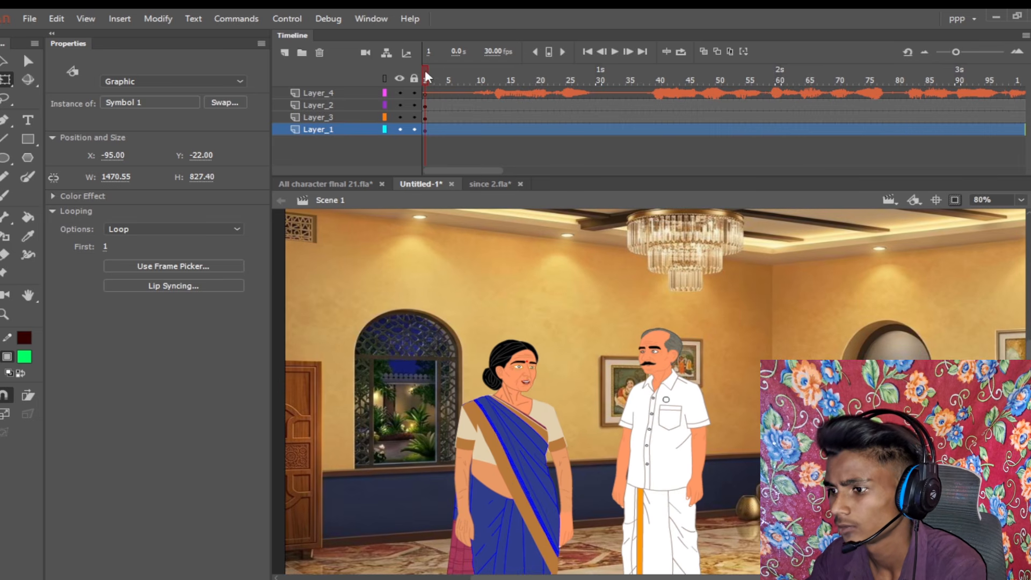
drag(426, 74, 443, 144)
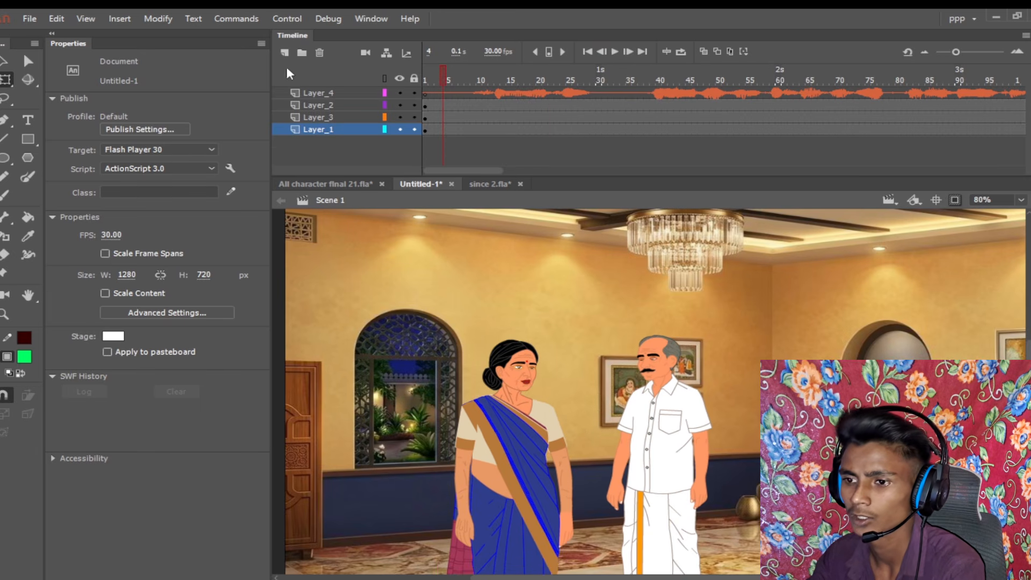
Step: Add a camera to the scene and set its zoom to 123%
click(366, 52)
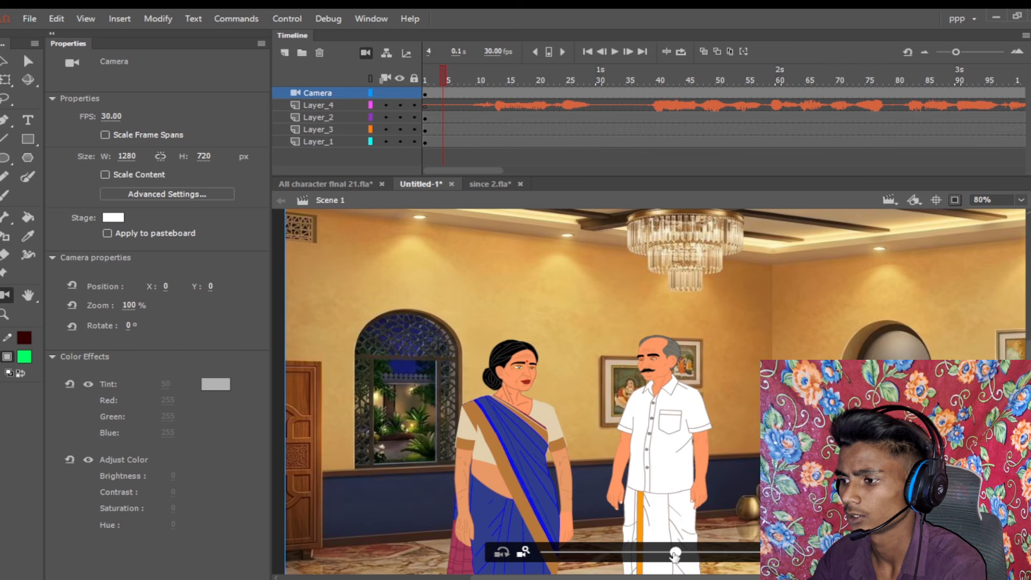
drag(674, 554, 695, 558)
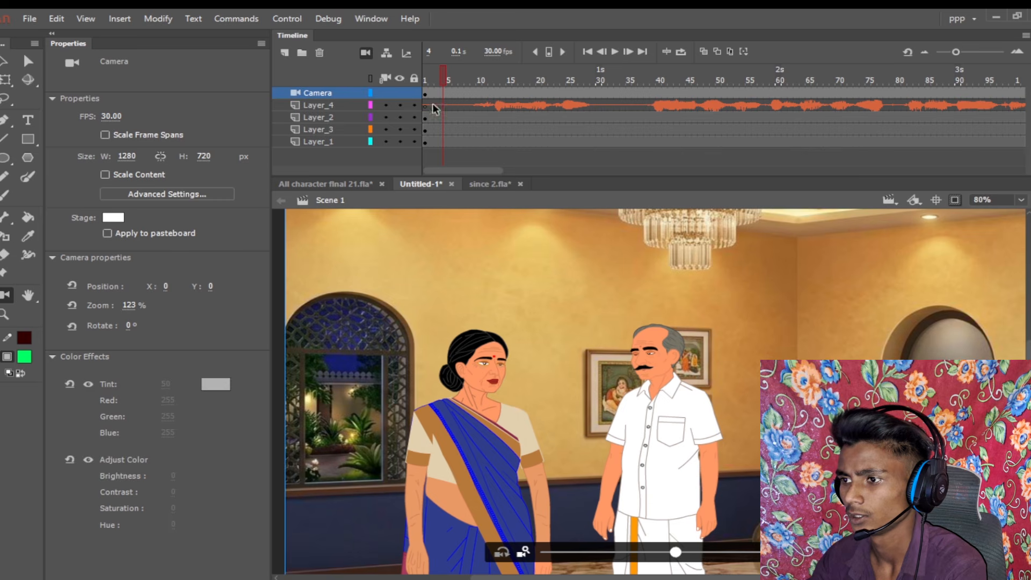
Step: Insert a keyframe at frame 103 of the Camera layer and set the camera zoom there to 155%
drag(444, 78, 800, 182)
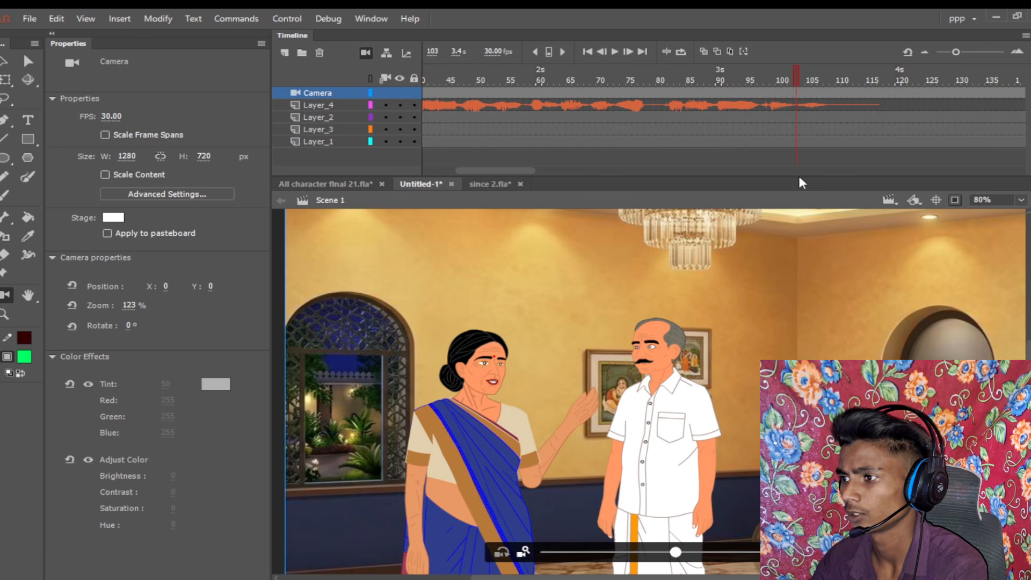
click(797, 97)
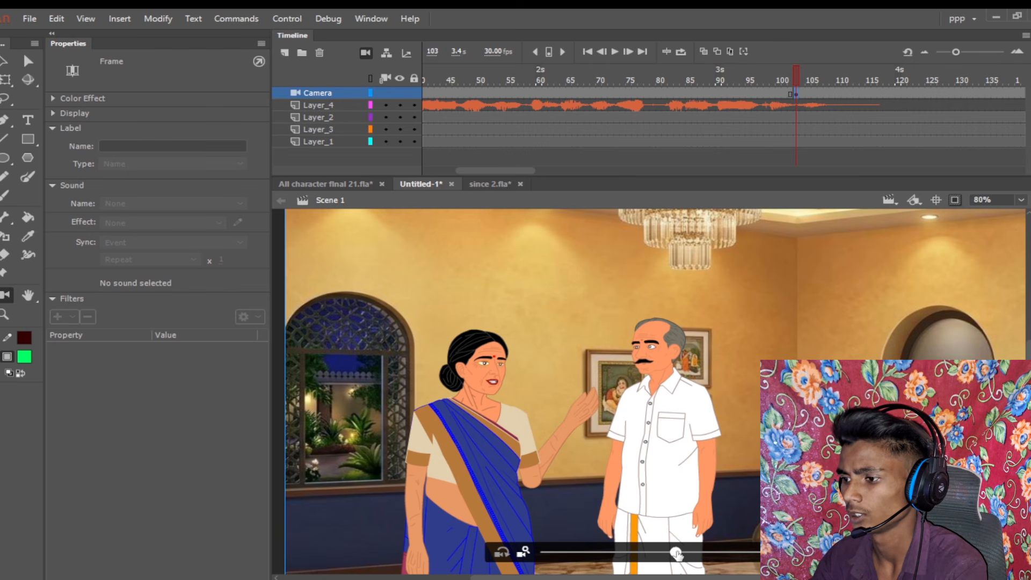
drag(677, 554, 725, 559)
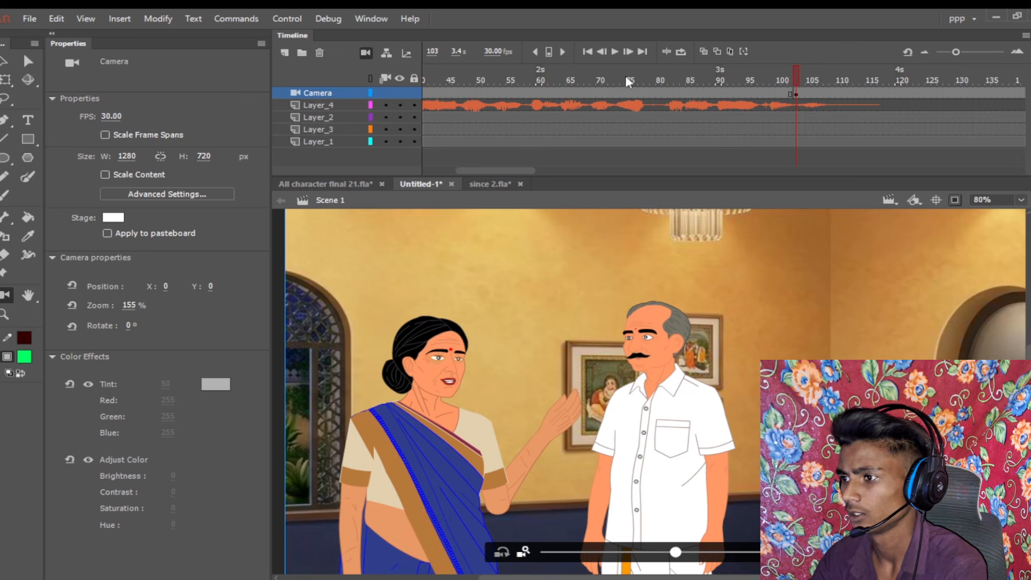
Step: Create a classic tween between the two Camera layer keyframes and return the playhead to frame 1
right_click(638, 90)
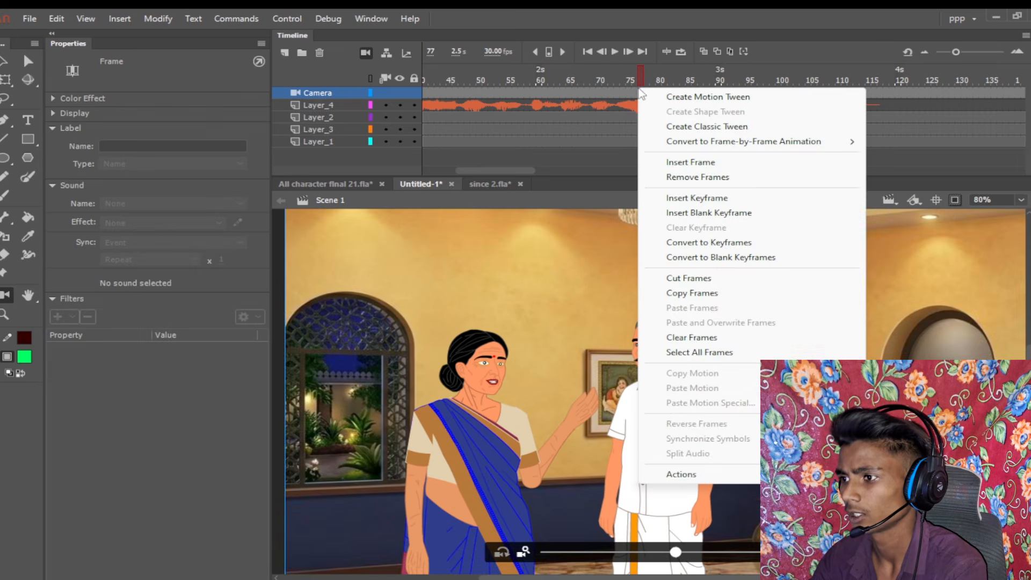
click(672, 129)
drag(639, 69, 92, 176)
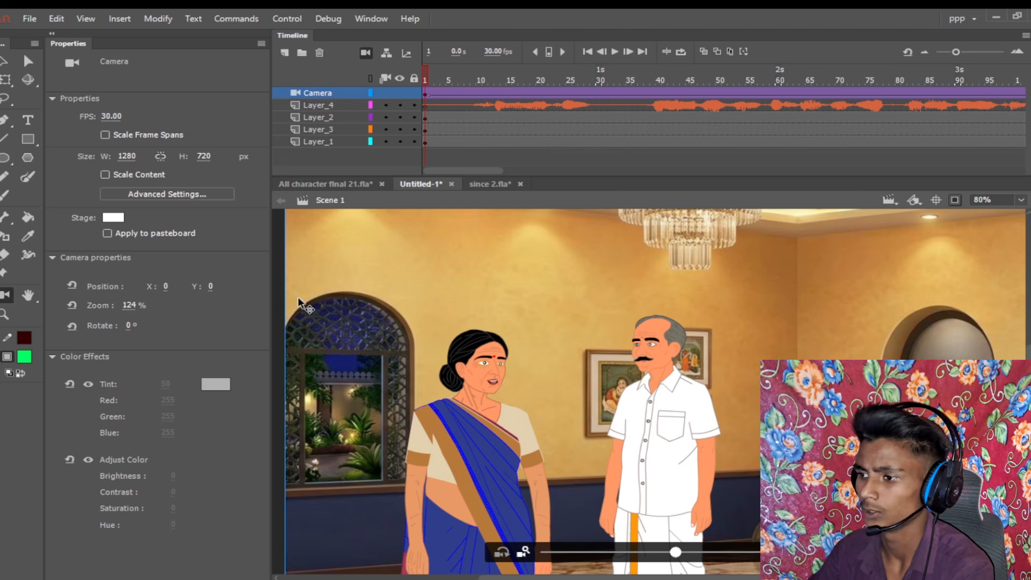
Step: Test the movie in a maximized preview window to watch the camera zoom, and close the preview
key(ctrl+Return)
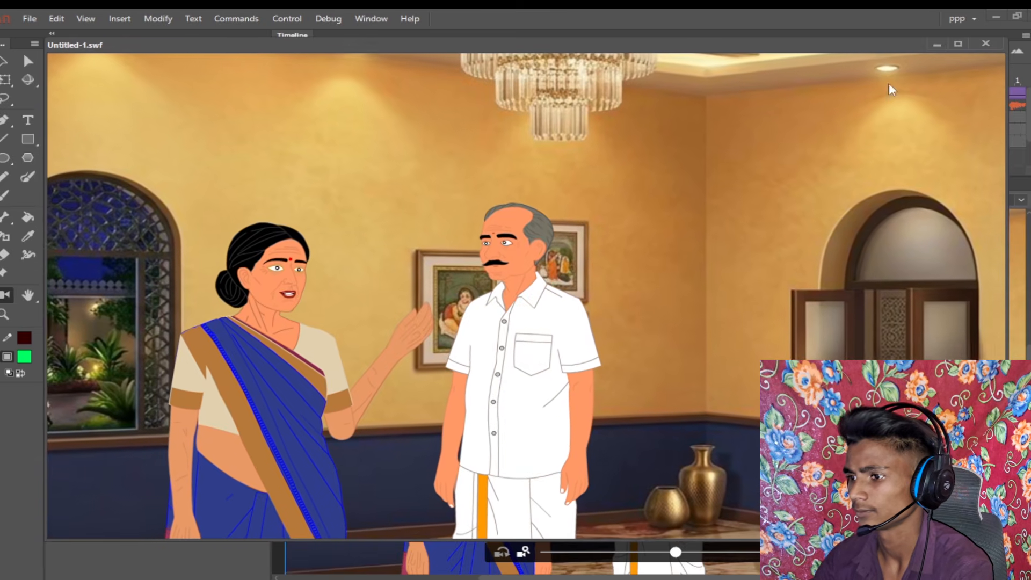
click(958, 44)
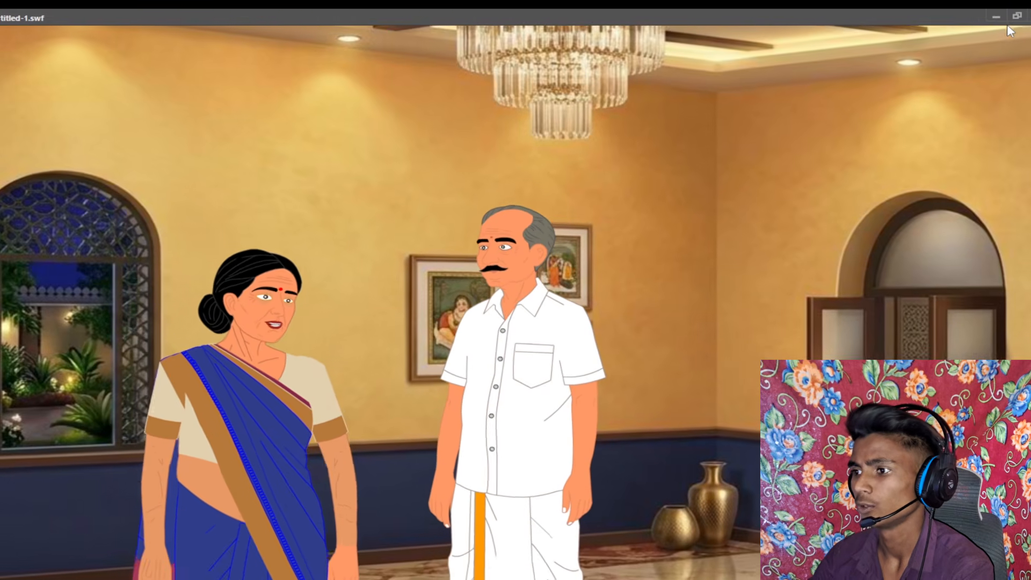
click(1028, 15)
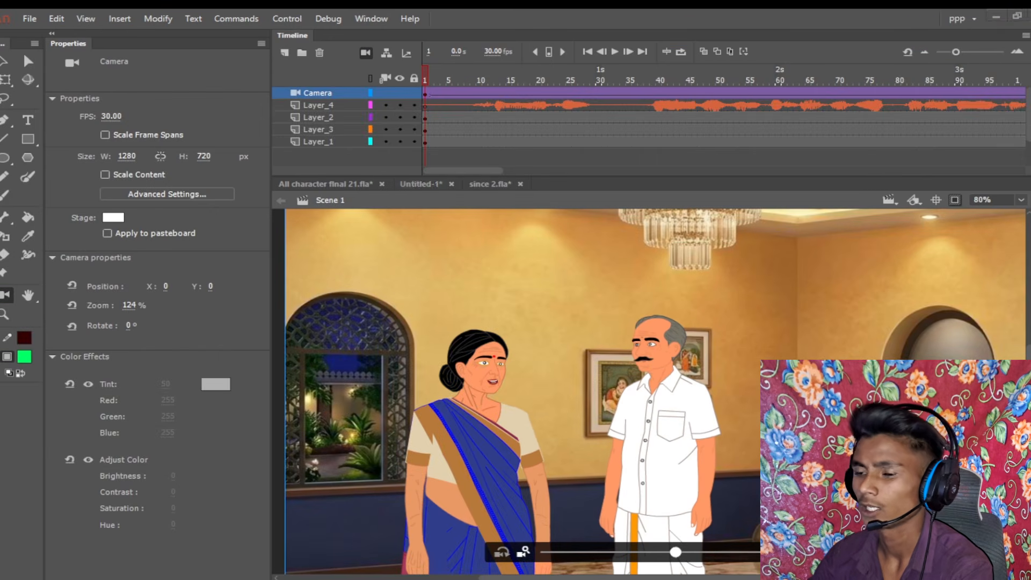